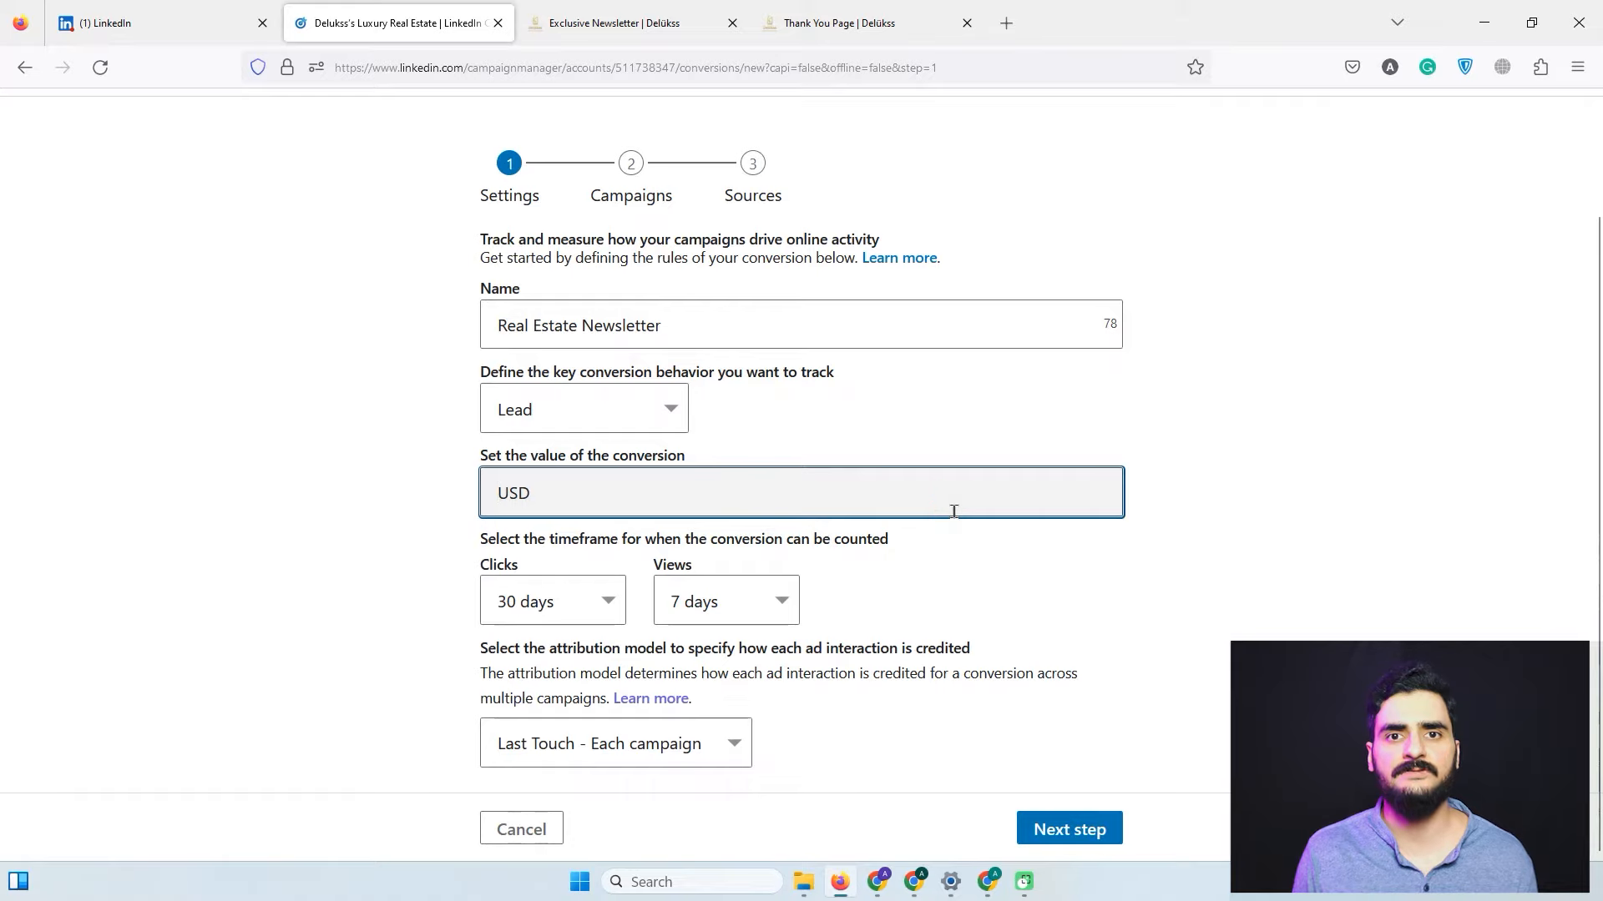
Enter a $20.00 conversion value, keeping the 30-day click and 7-day view windows.
{"action": "type", "text": "20"}
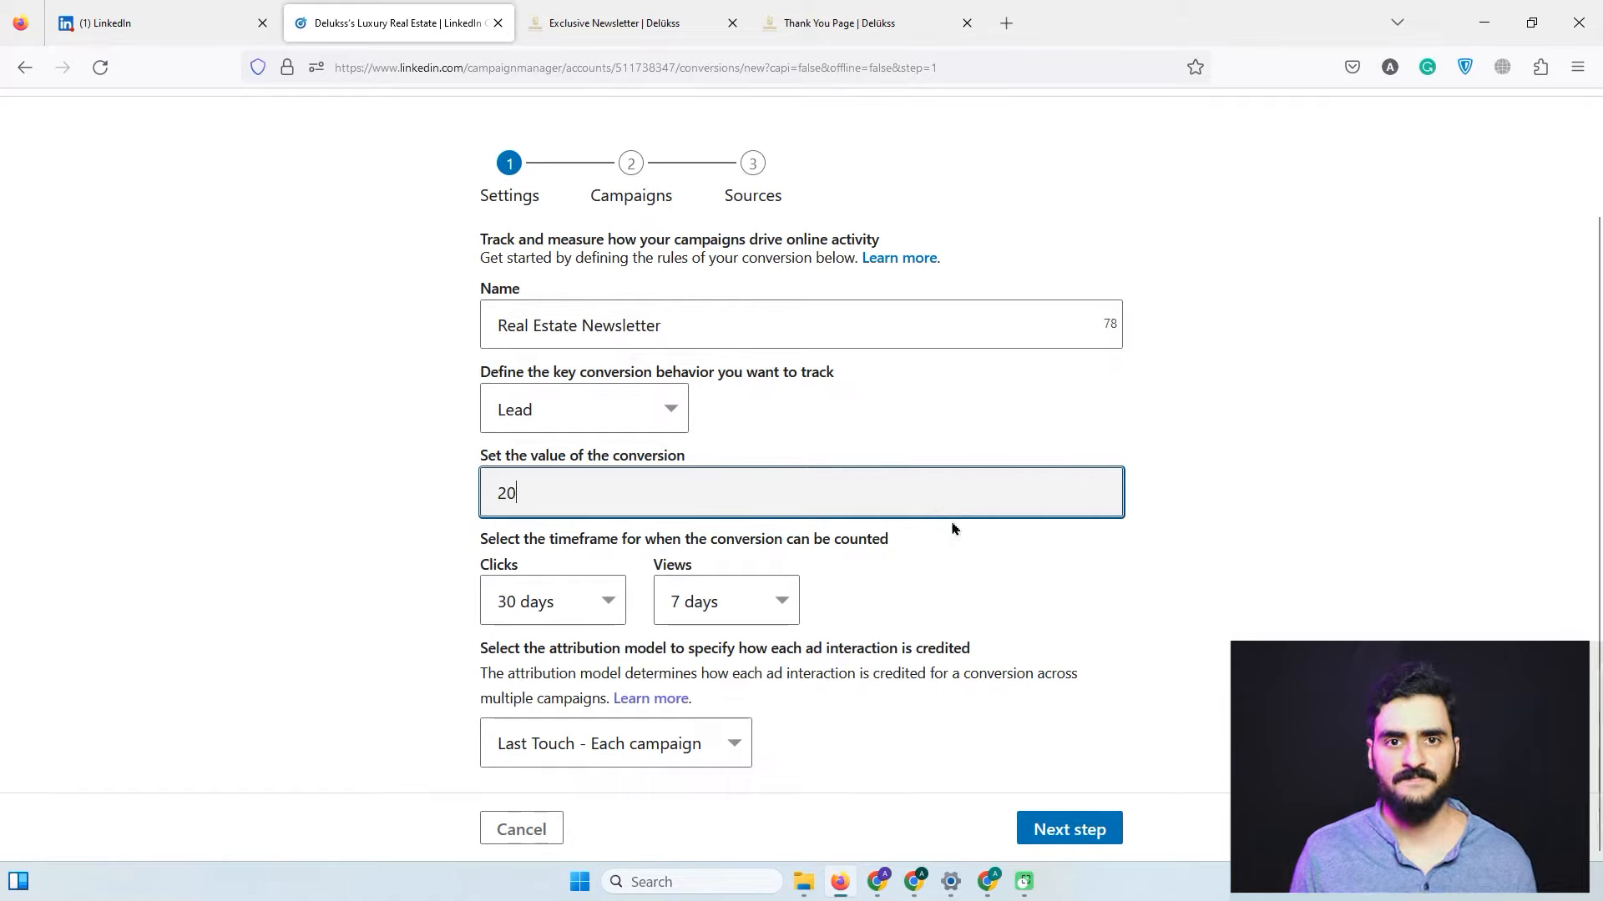
{"action": "left_click", "coordinate": [944, 593]}
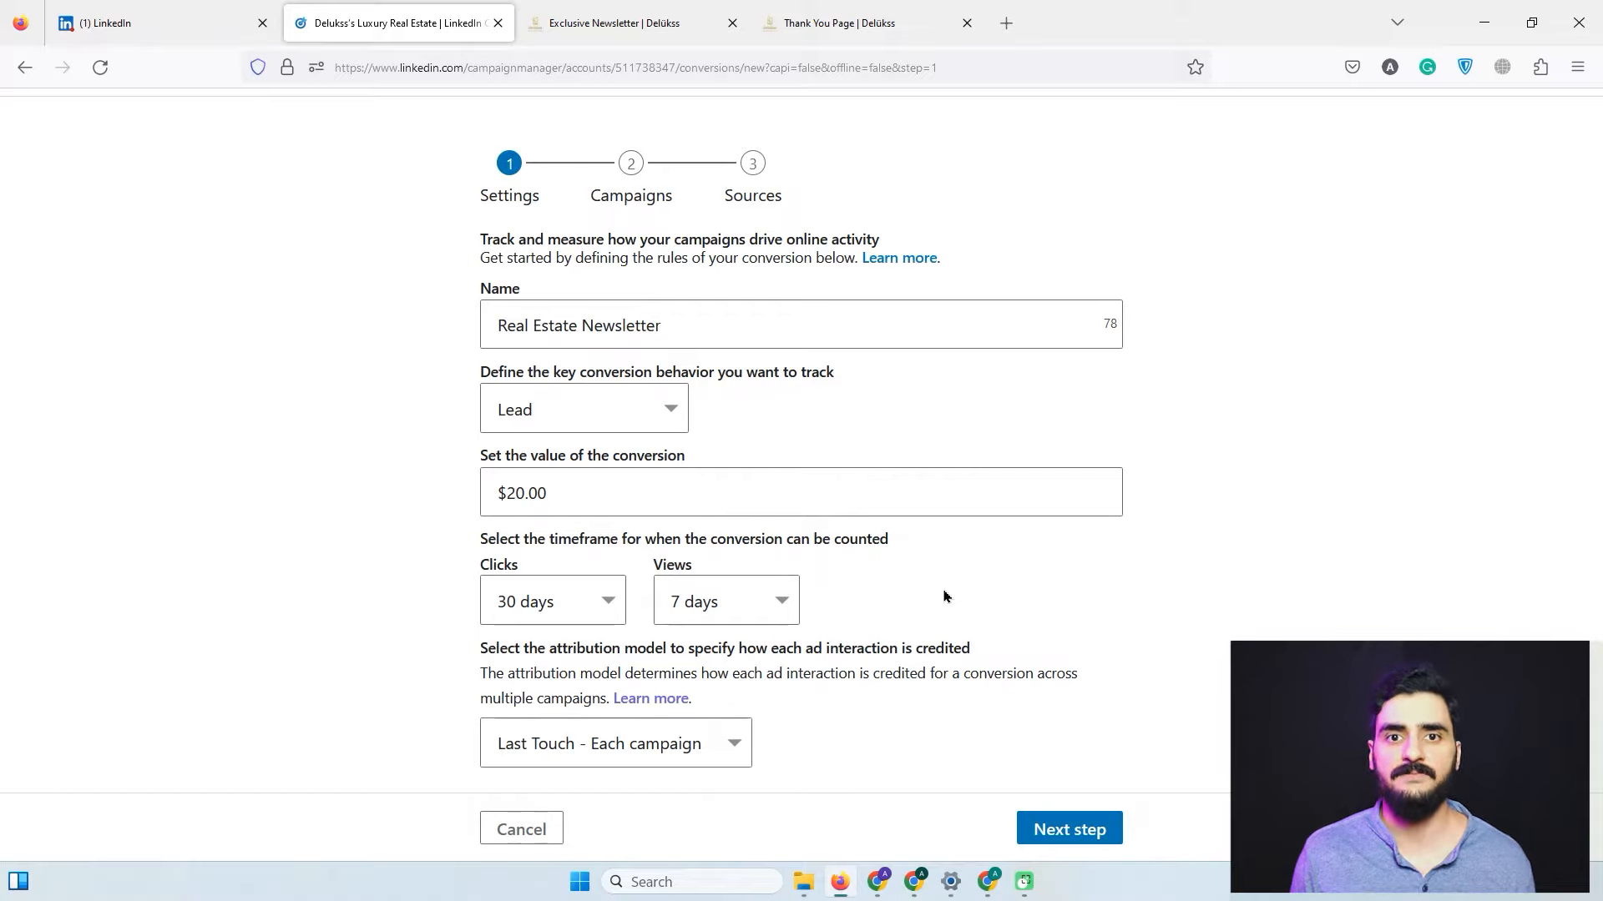
{"action": "left_click", "coordinate": [598, 618]}
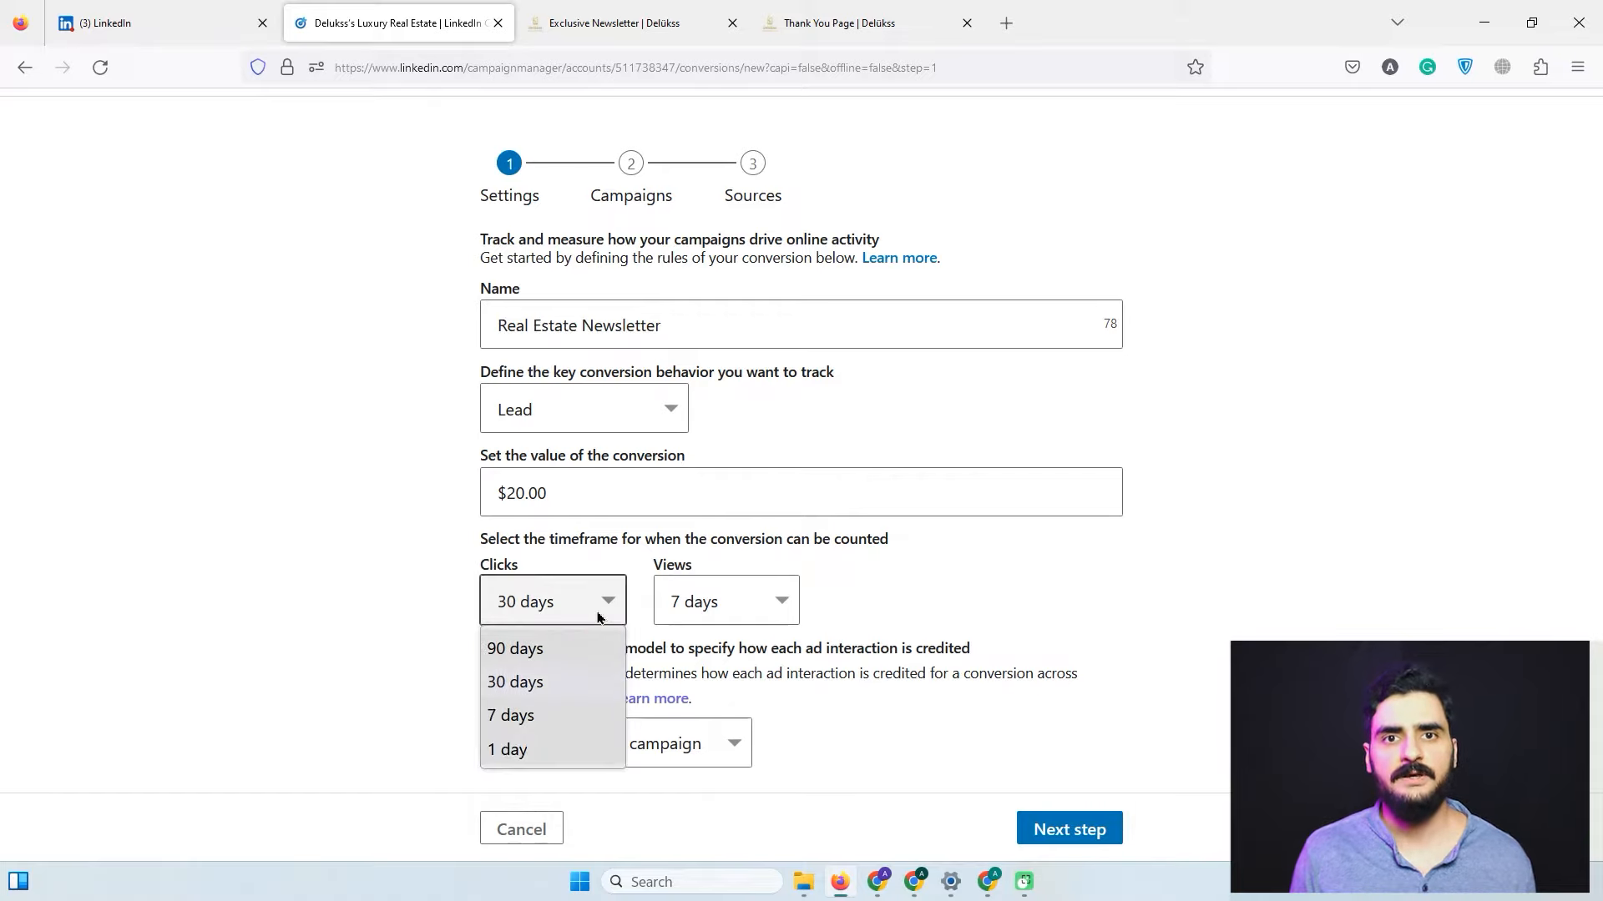
{"action": "left_click", "coordinate": [548, 708]}
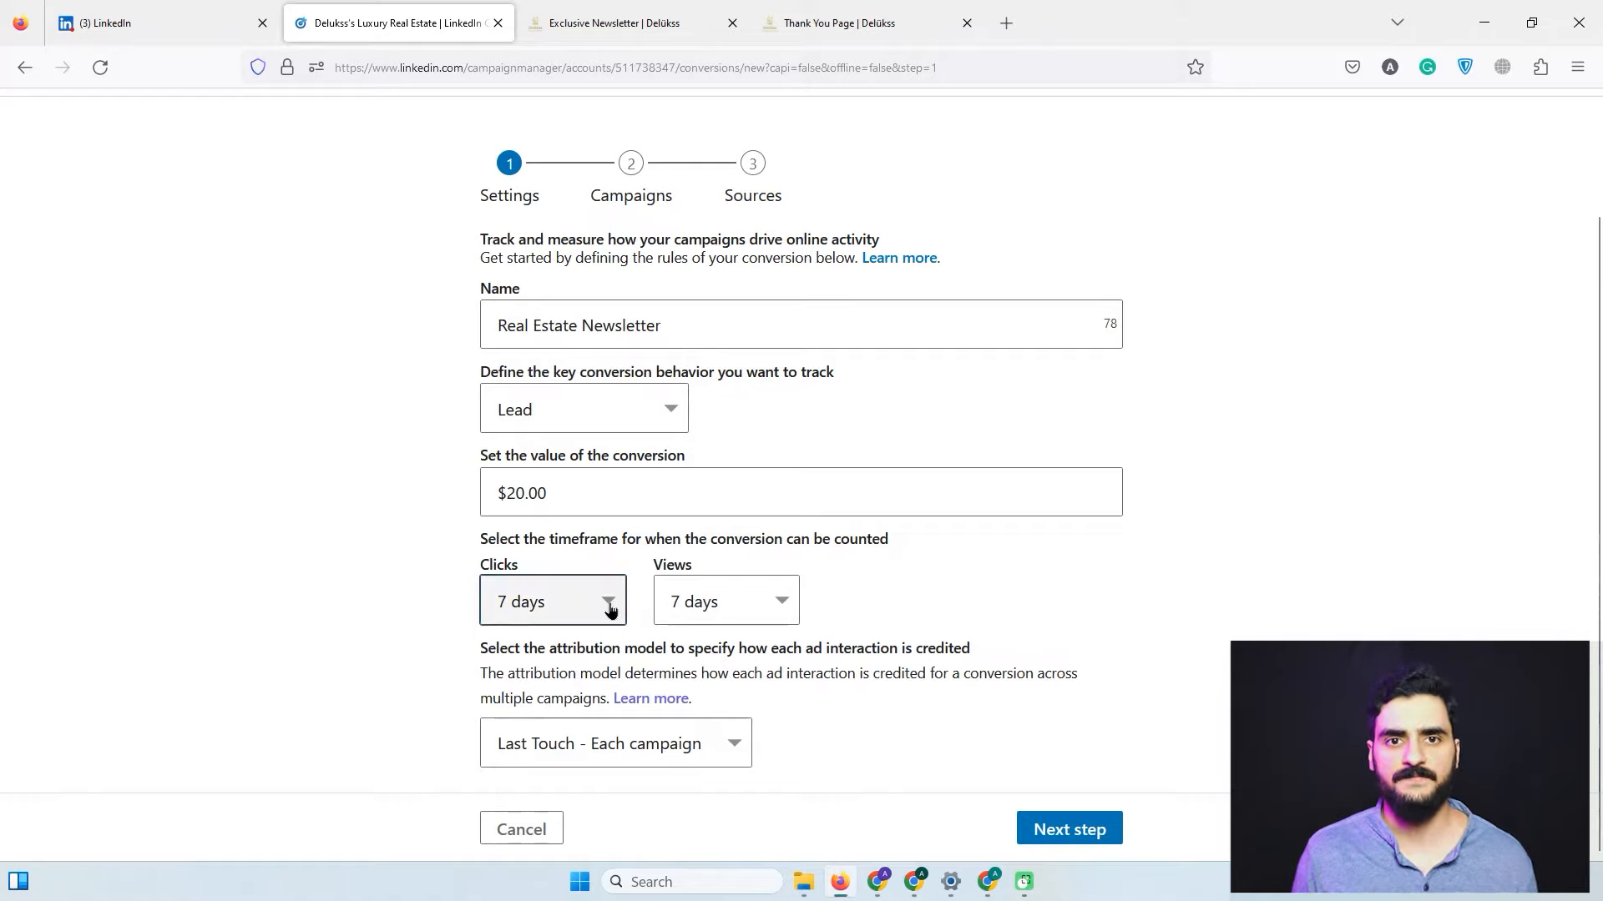
{"action": "left_click", "coordinate": [611, 610]}
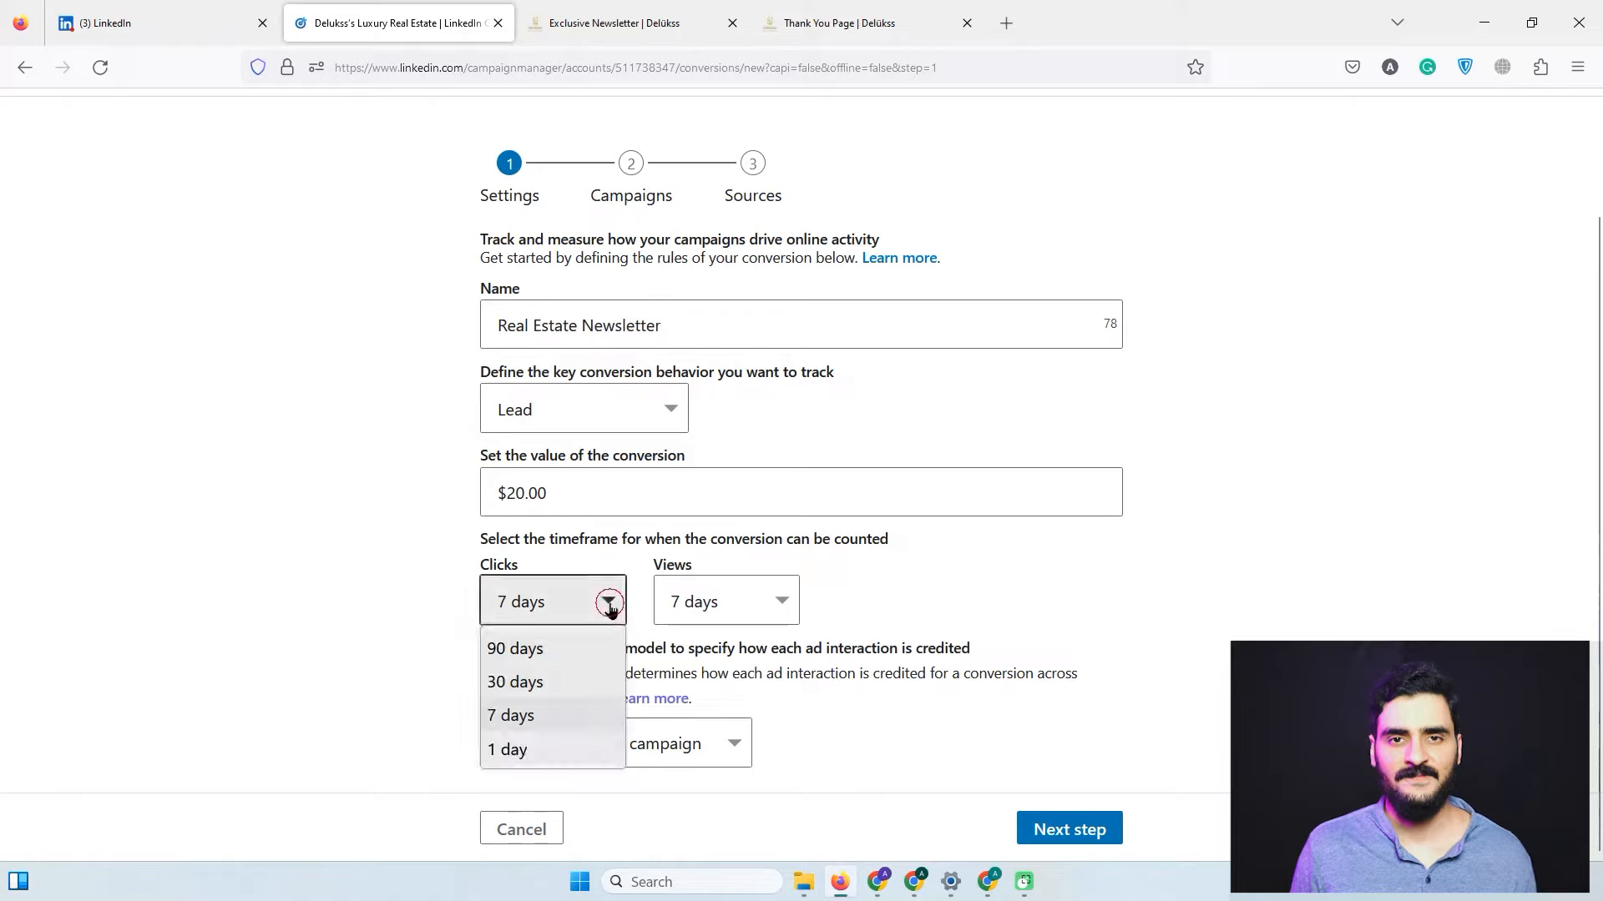
{"action": "left_click", "coordinate": [564, 682]}
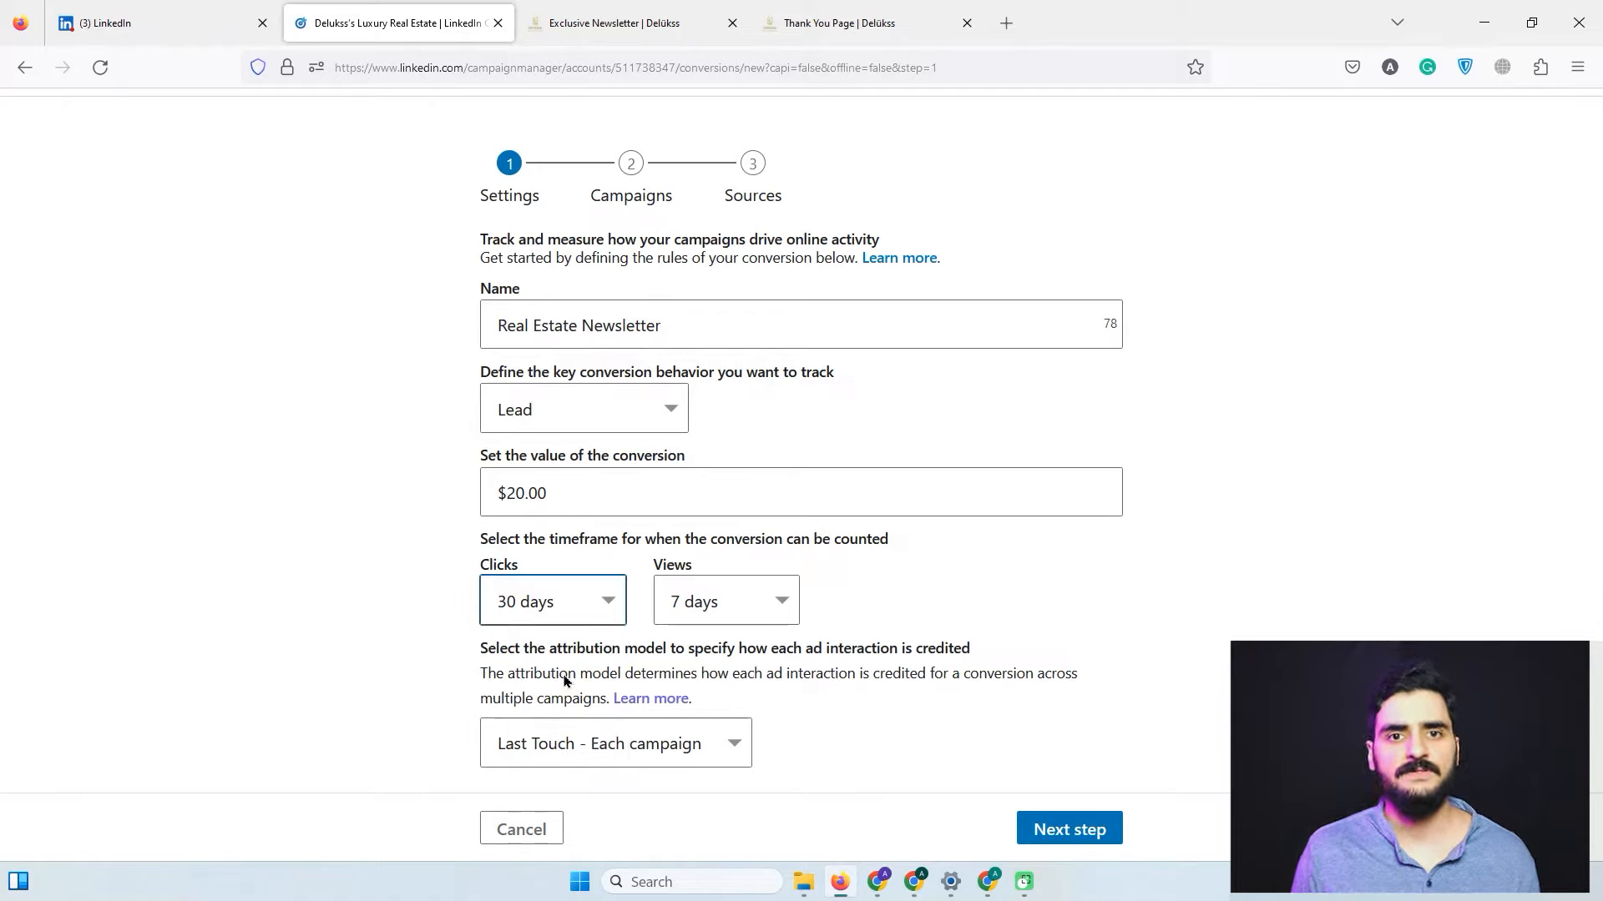
{"action": "left_click", "coordinate": [777, 612]}
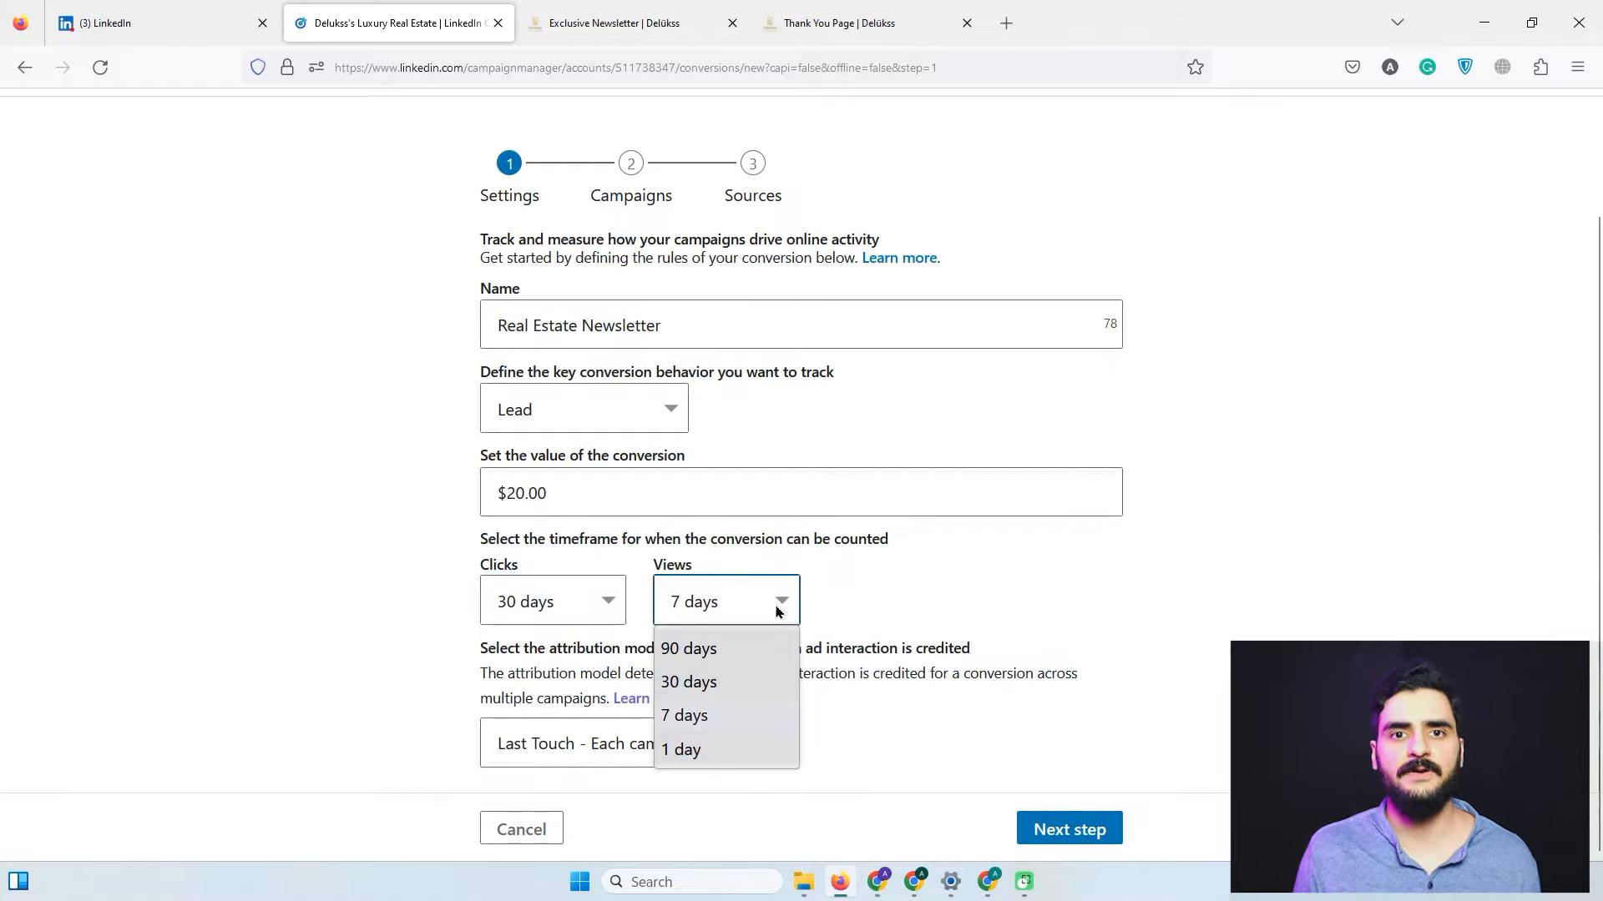
{"action": "left_click", "coordinate": [770, 717]}
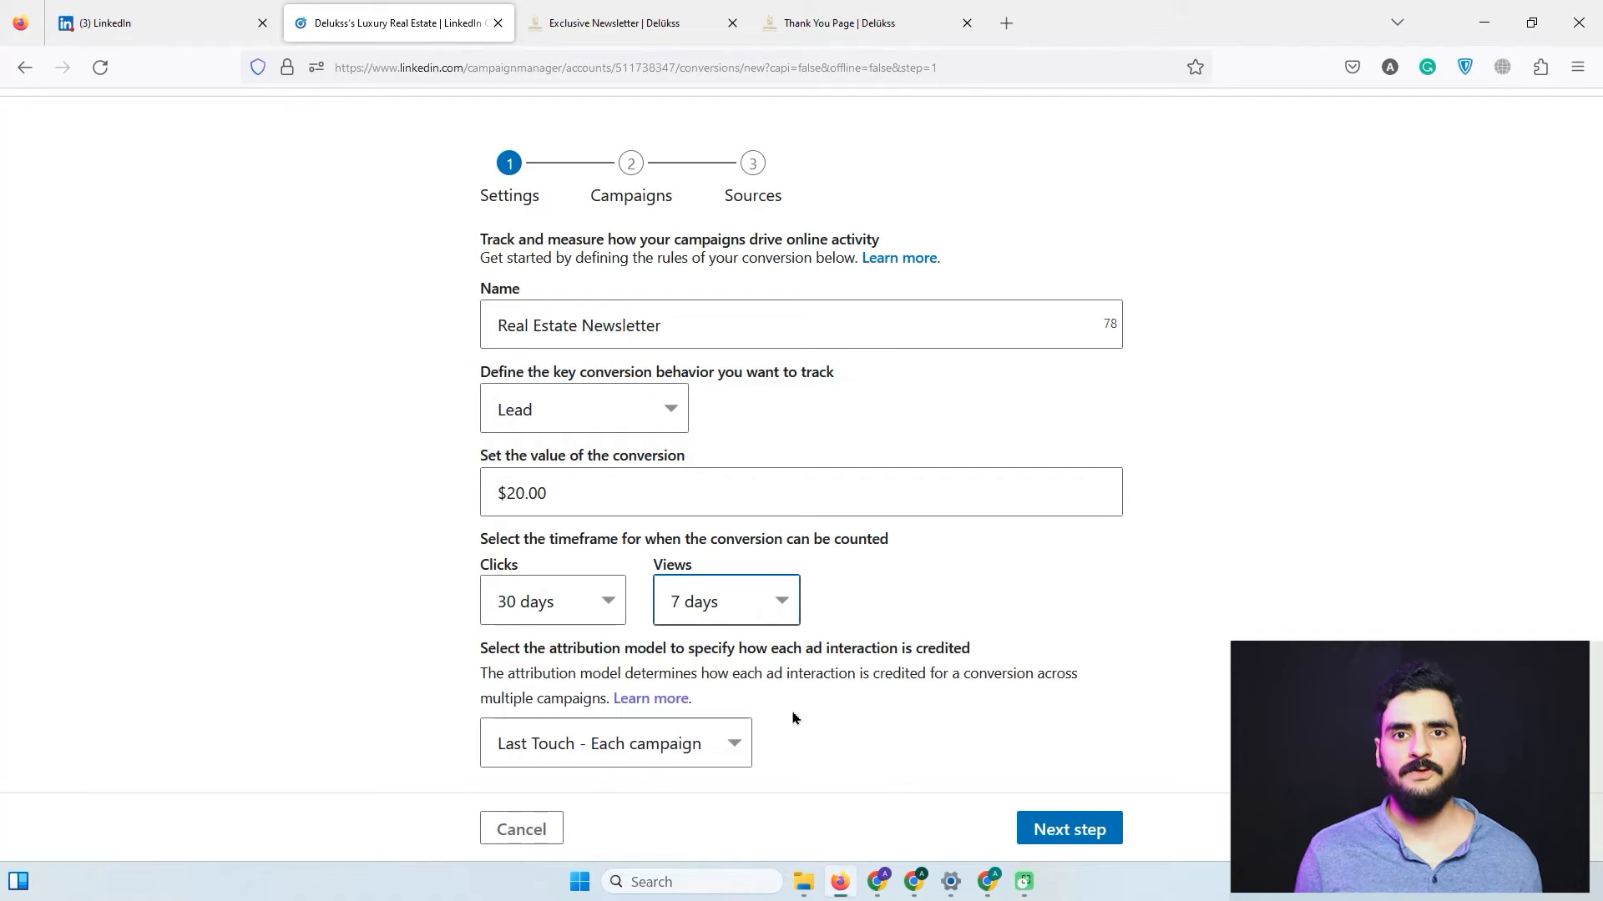
Choose Last Touch - Last campaign attribution and advance to the Campaigns step.
{"action": "left_click", "coordinate": [739, 735]}
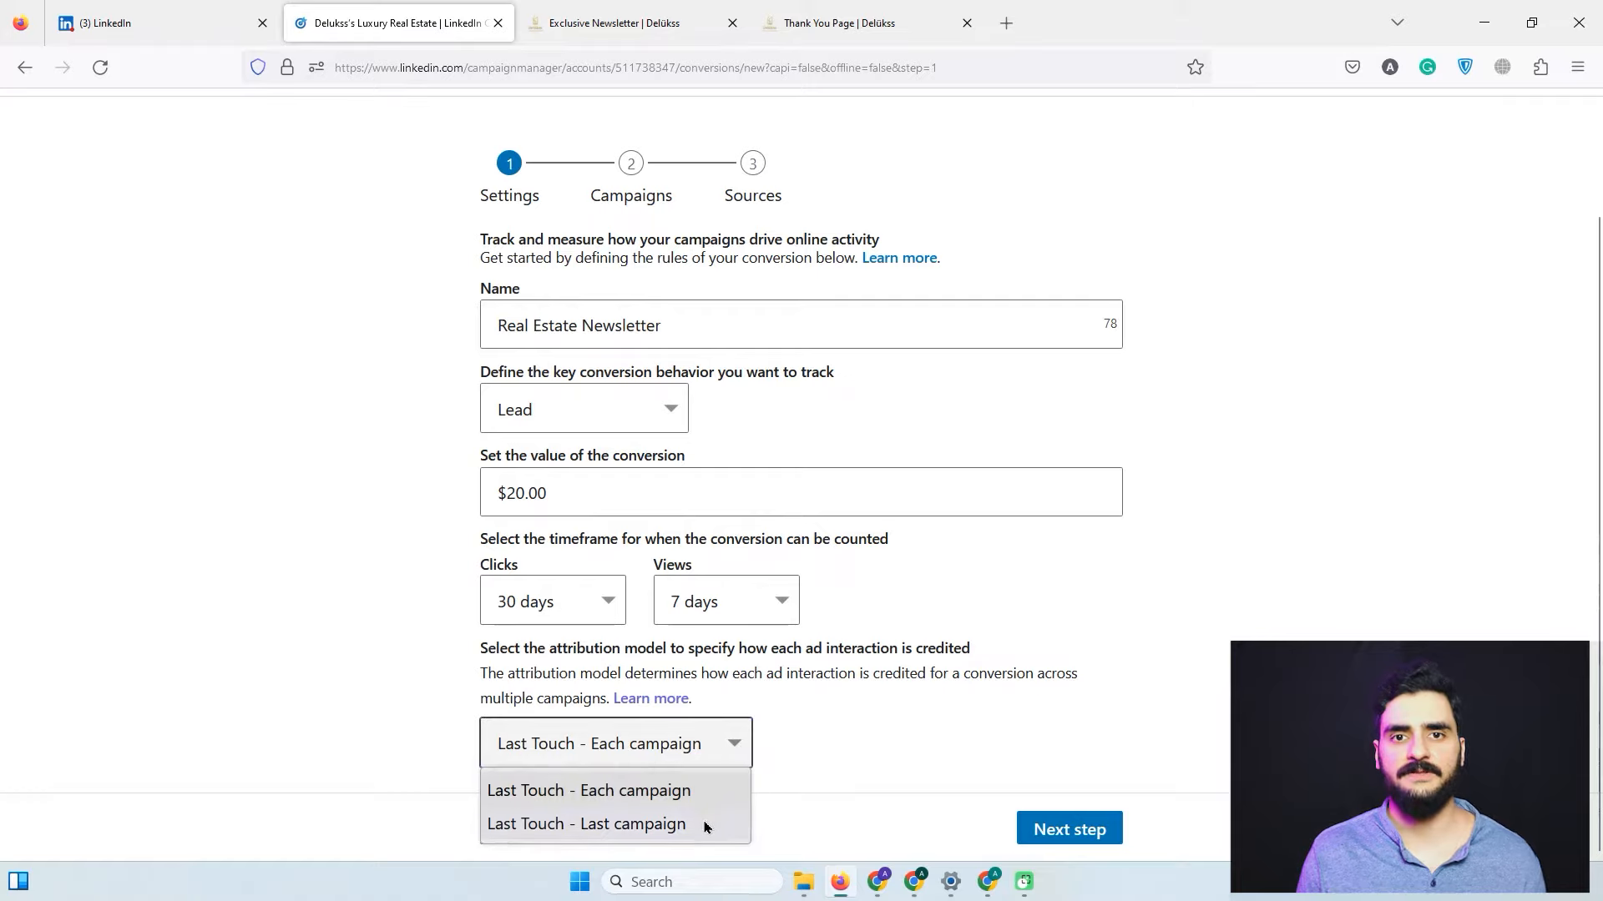
{"action": "left_click", "coordinate": [823, 771]}
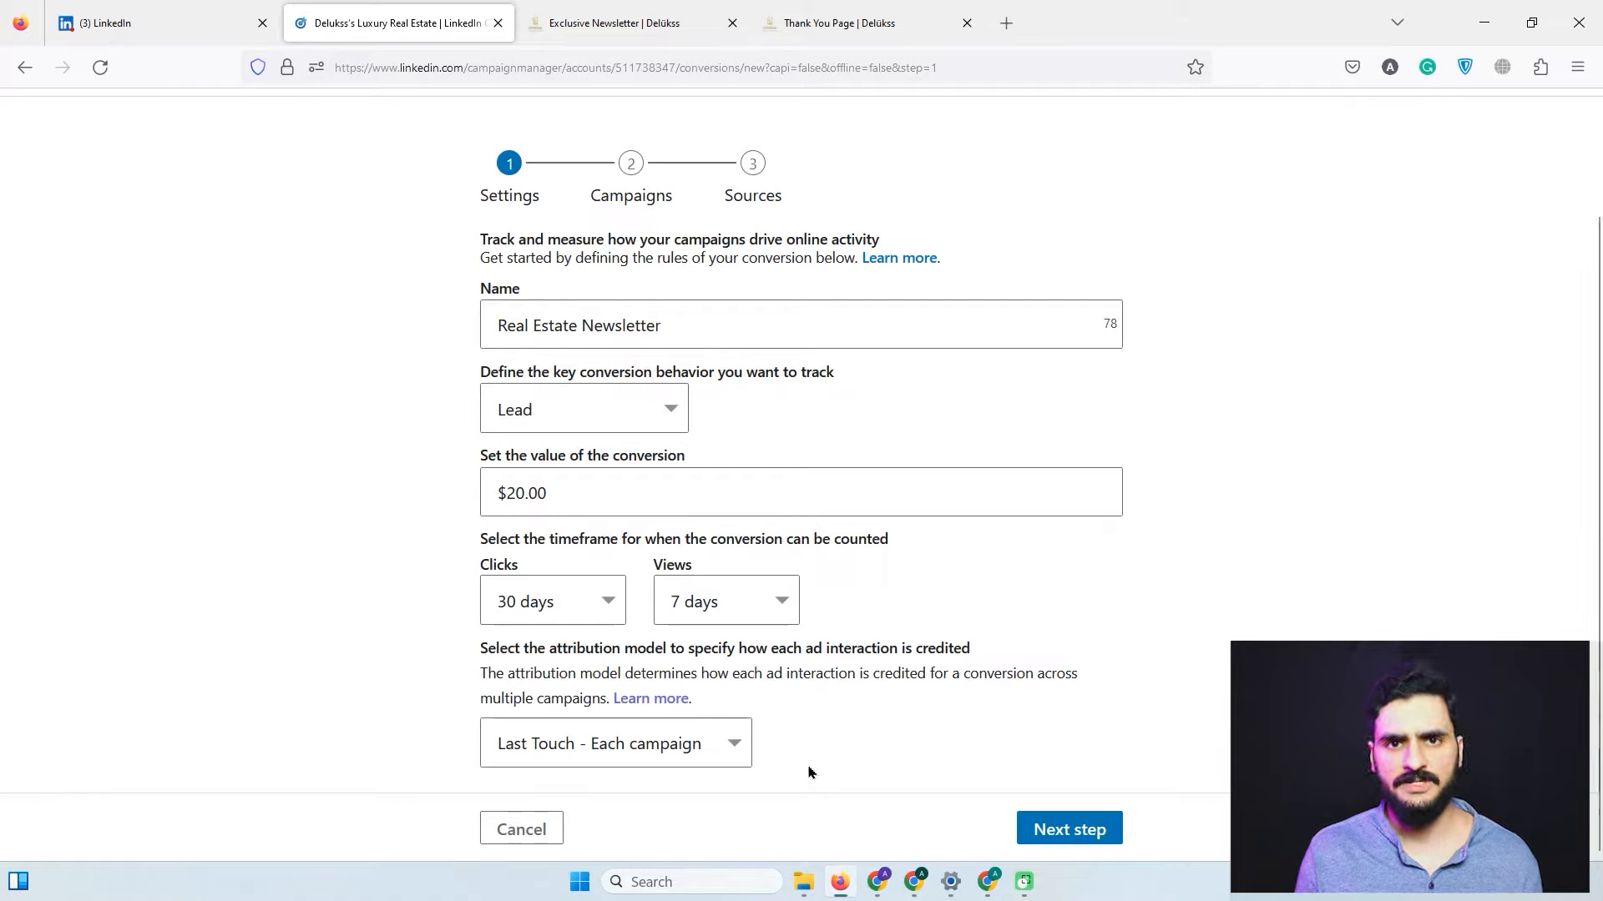
{"action": "left_click", "coordinate": [743, 759]}
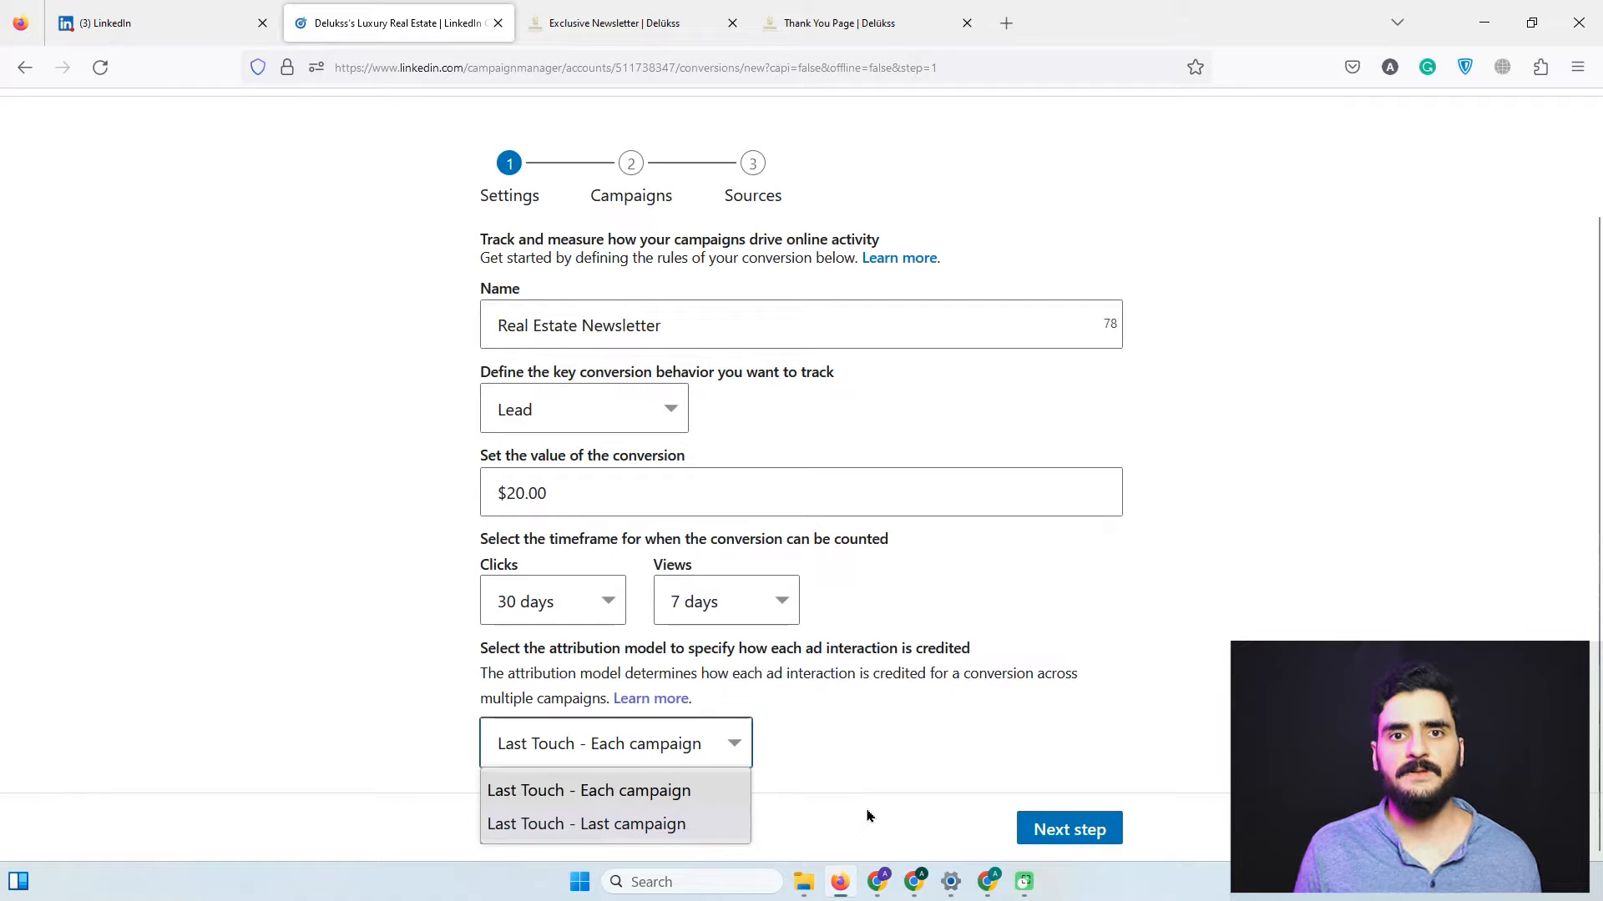
{"action": "left_click", "coordinate": [673, 827]}
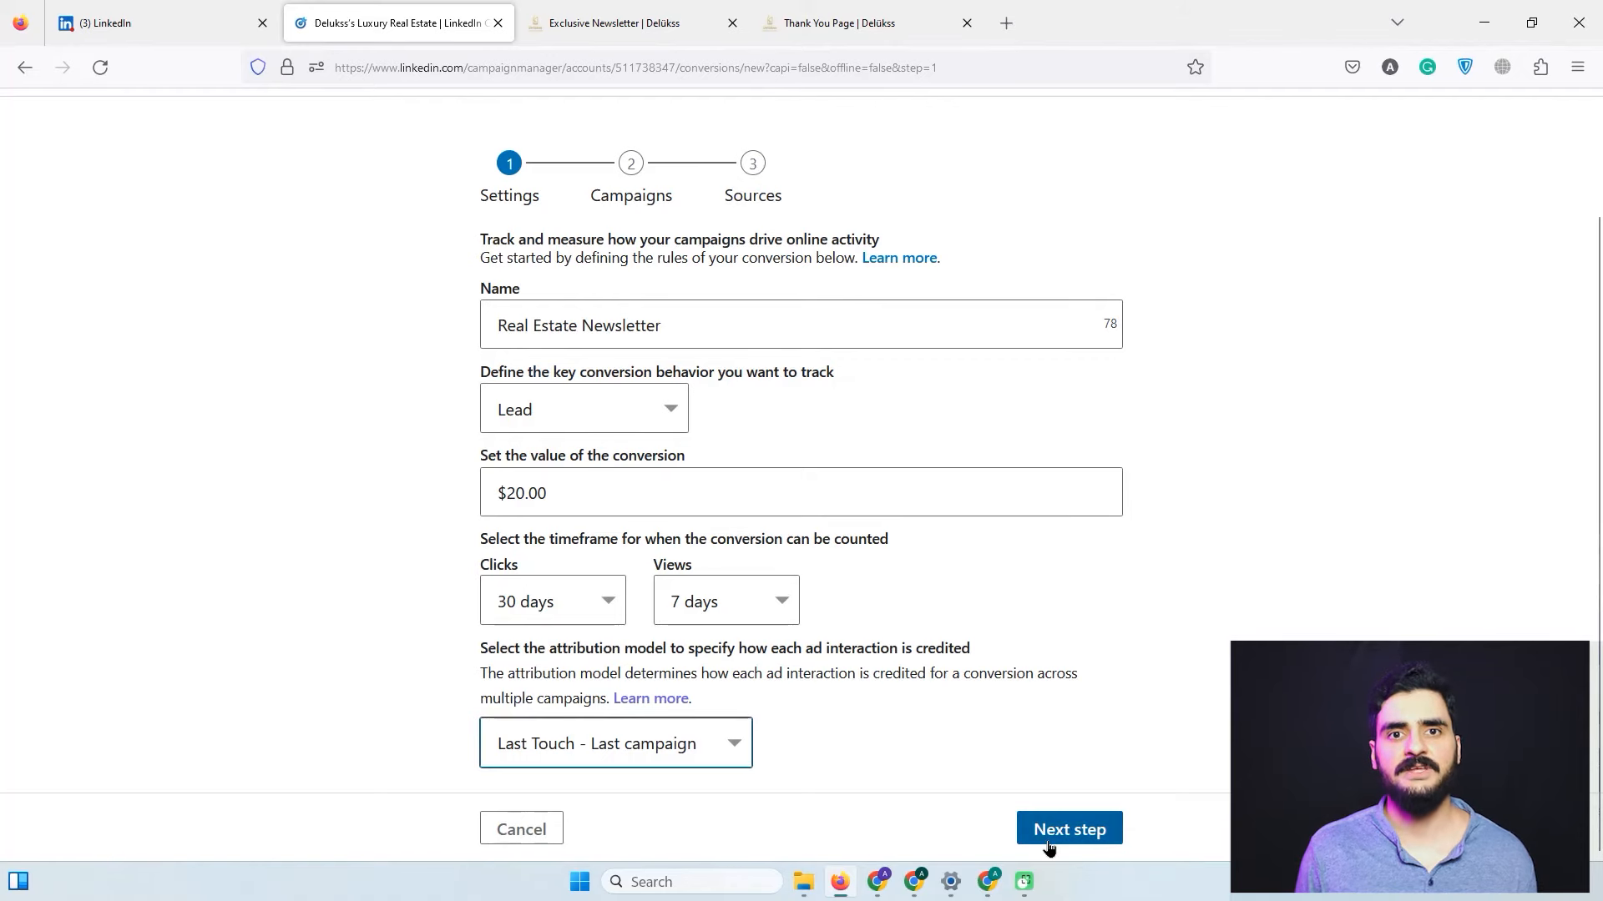
{"action": "left_click", "coordinate": [1049, 845]}
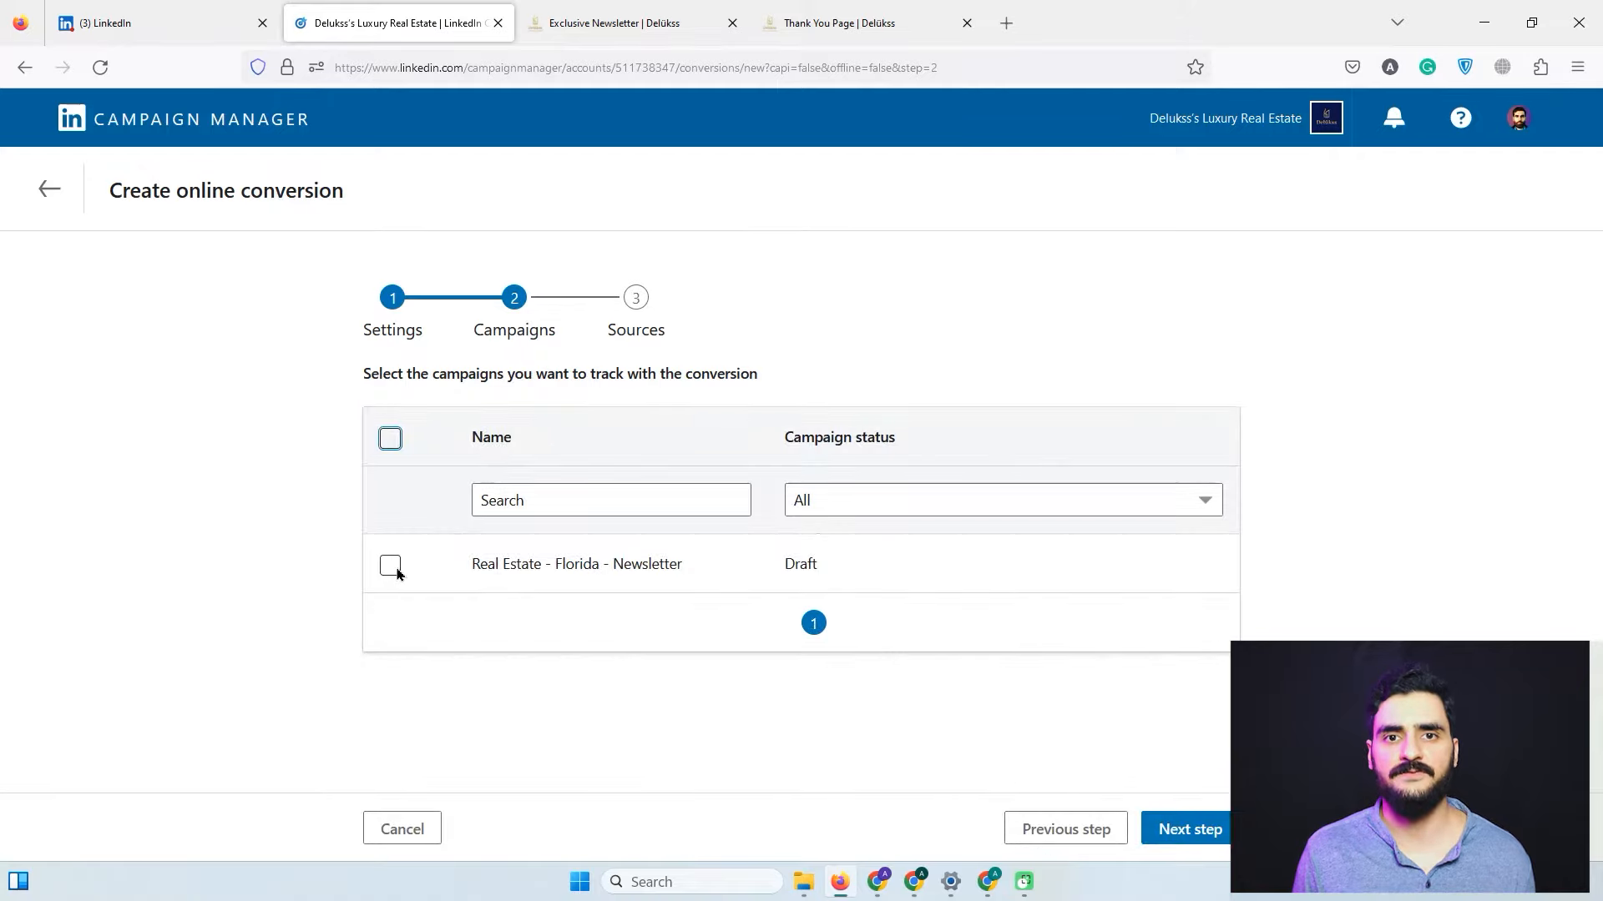
Attach the Real Estate - Florida - Newsletter campaign and proceed to the Sources step.
{"action": "left_click", "coordinate": [395, 570]}
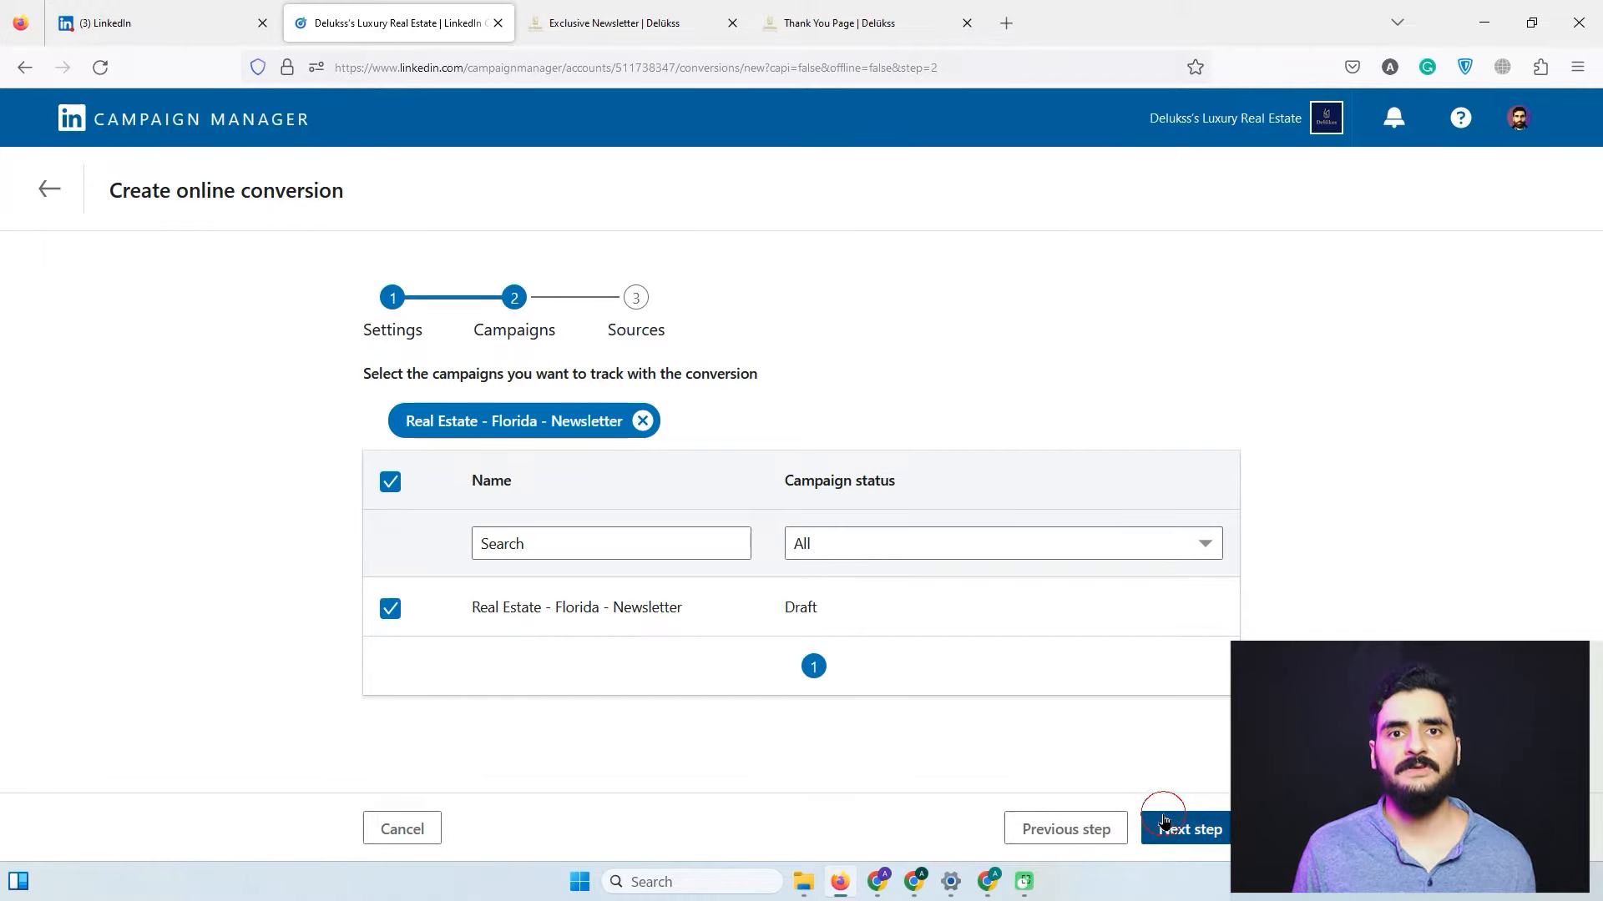
{"action": "left_click", "coordinate": [1162, 823]}
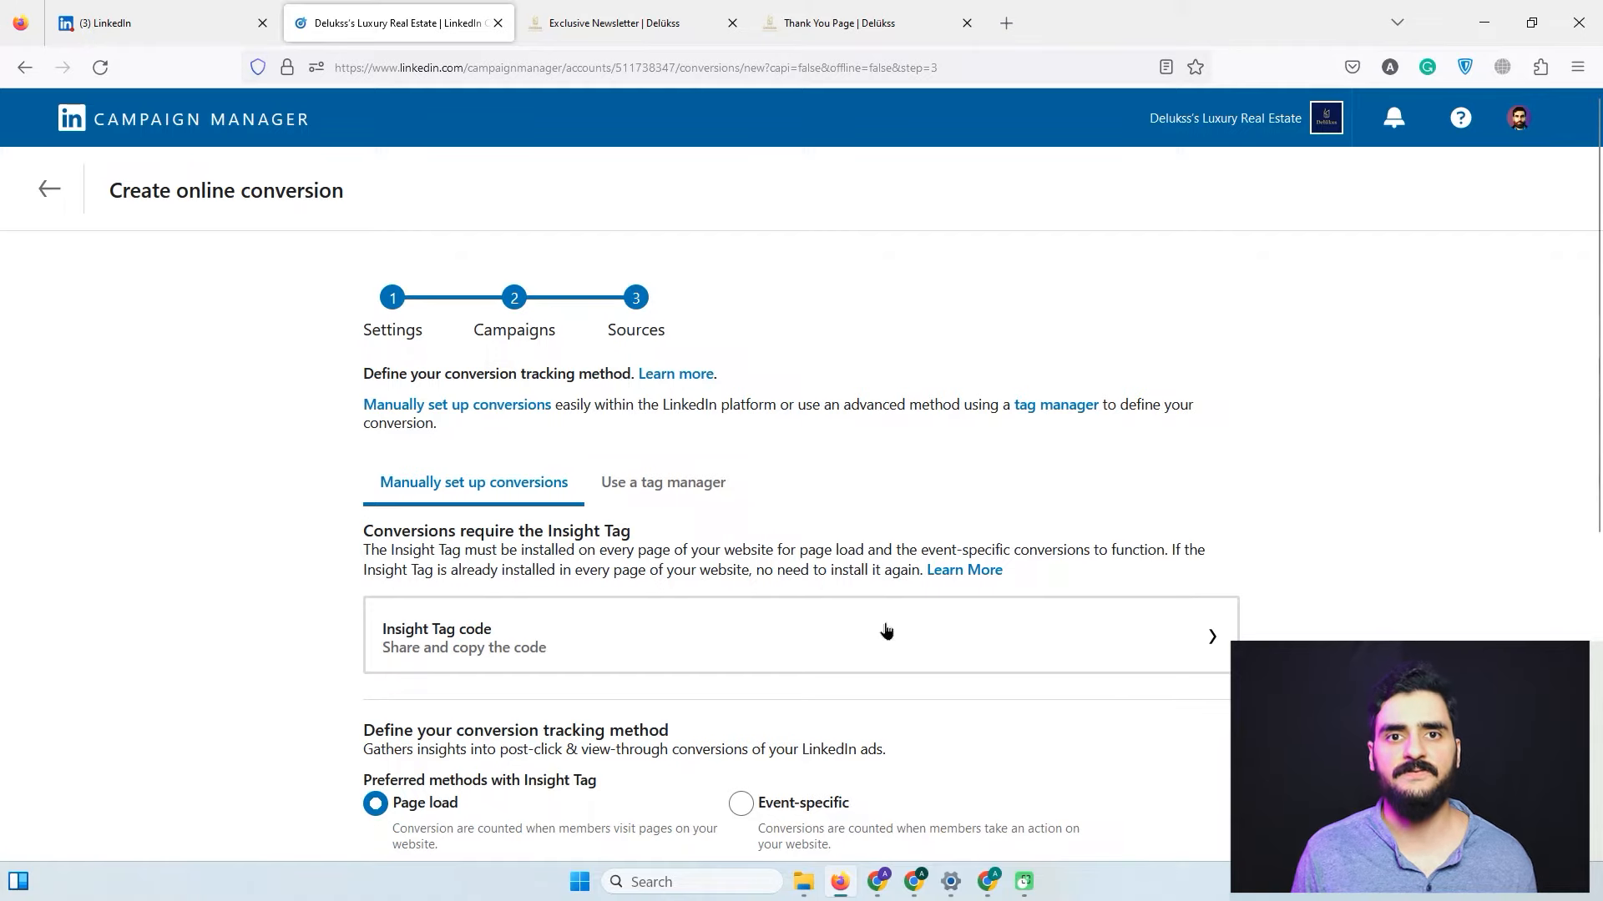
Review the Insight Tag and tracking methods, settling on Page load tracking.
{"action": "left_click", "coordinate": [965, 645]}
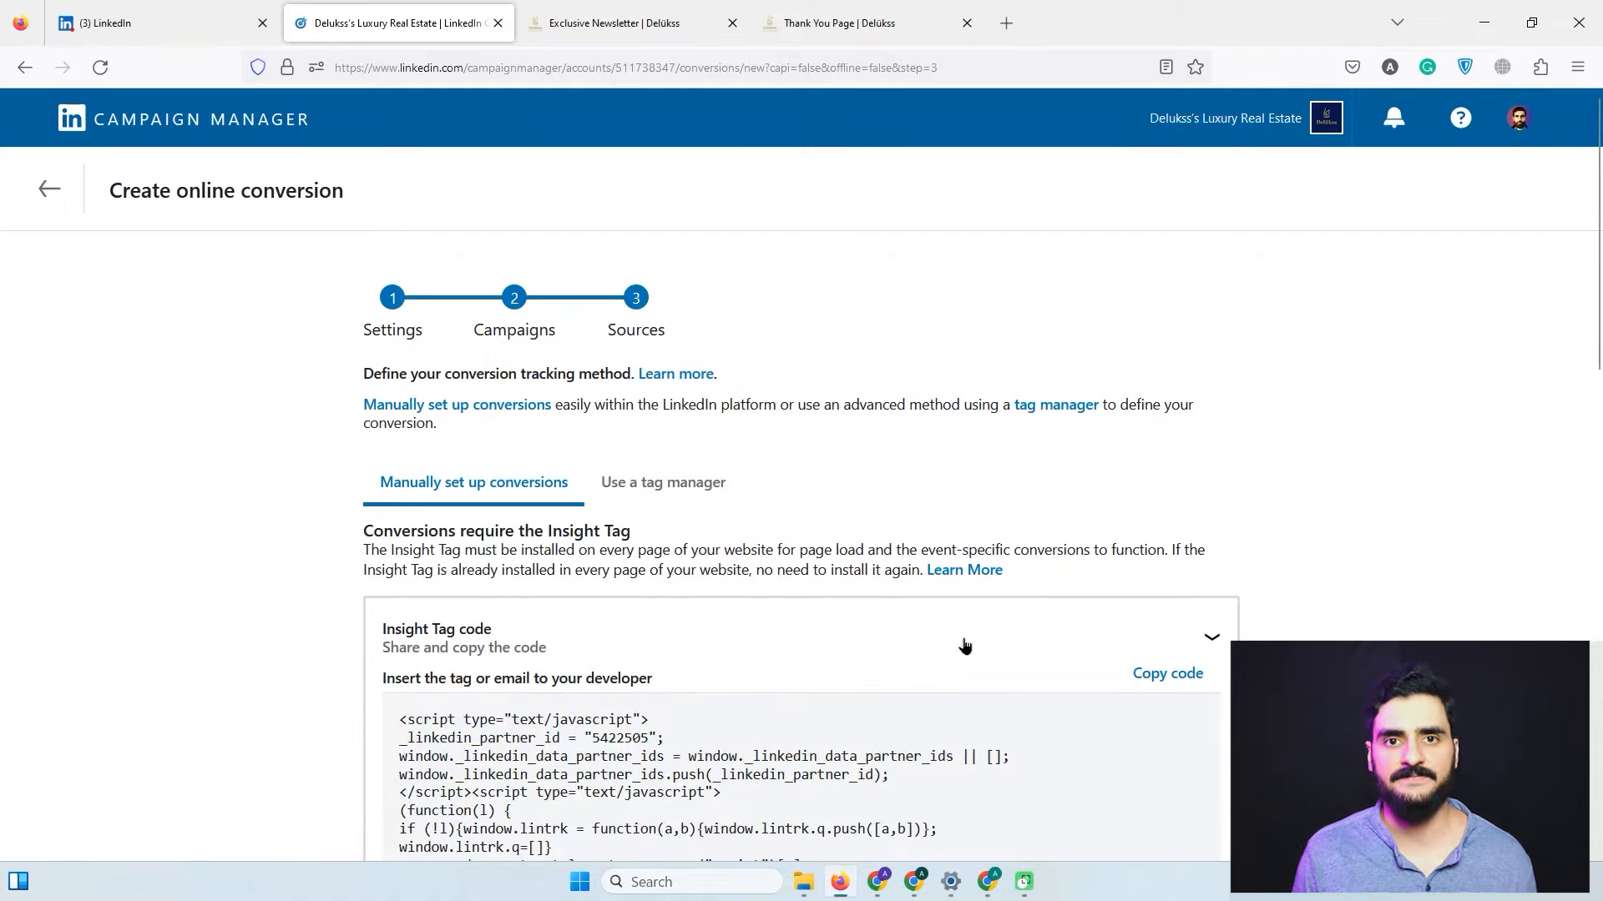
{"action": "left_click", "coordinate": [962, 646]}
{"action": "scroll", "coordinate": [1015, 645], "scroll_direction": "down", "scroll_amount": 4}
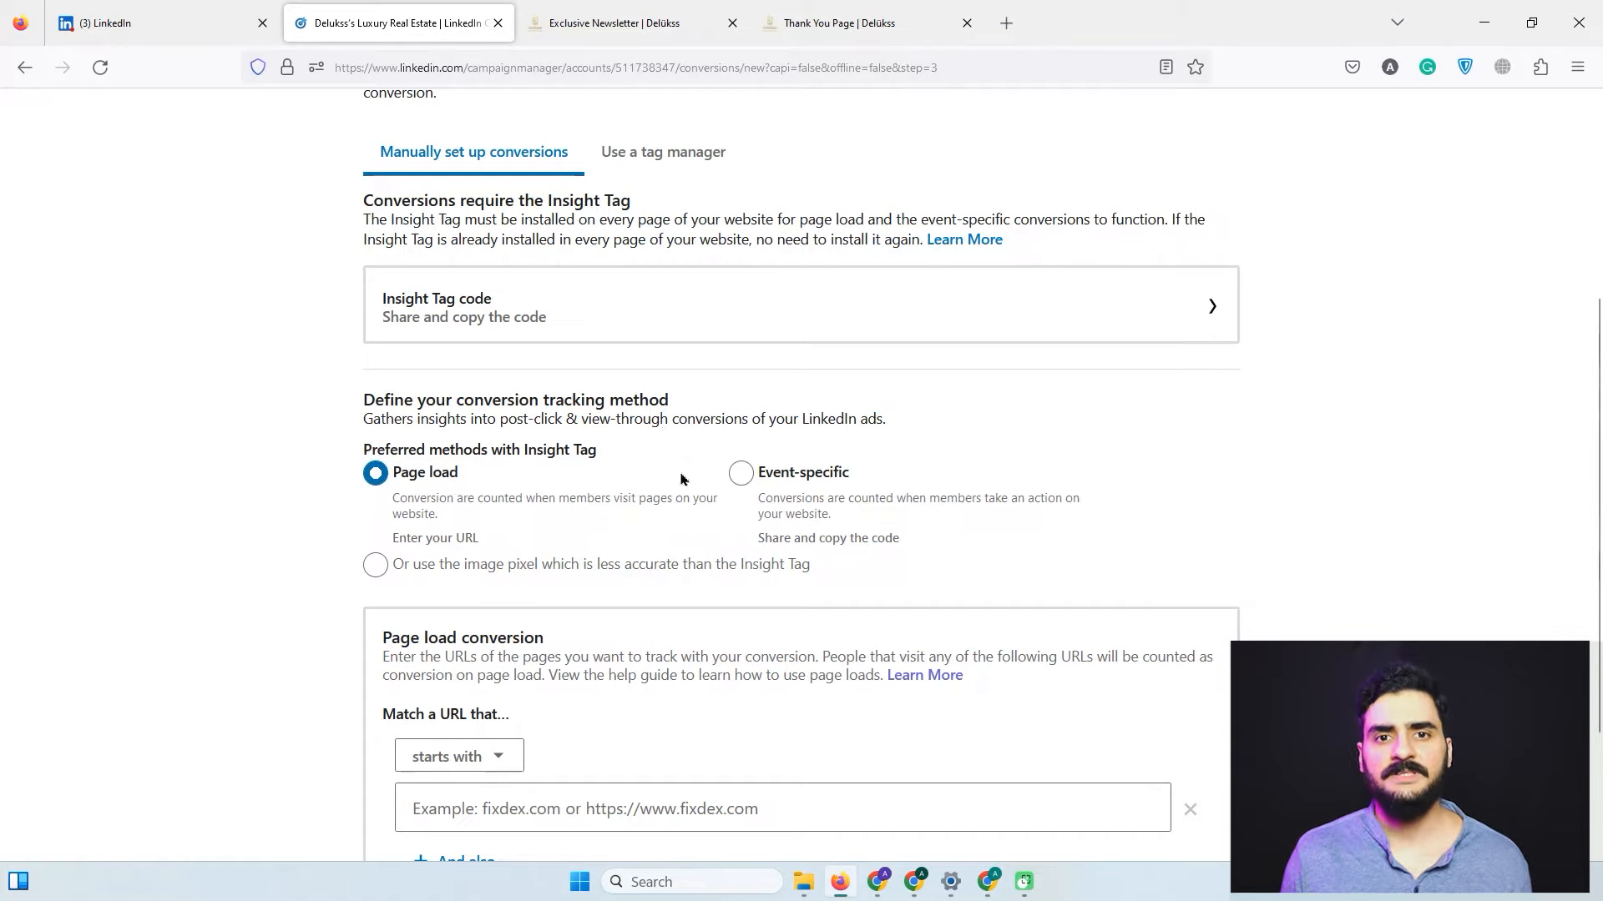
{"action": "left_click", "coordinate": [742, 474]}
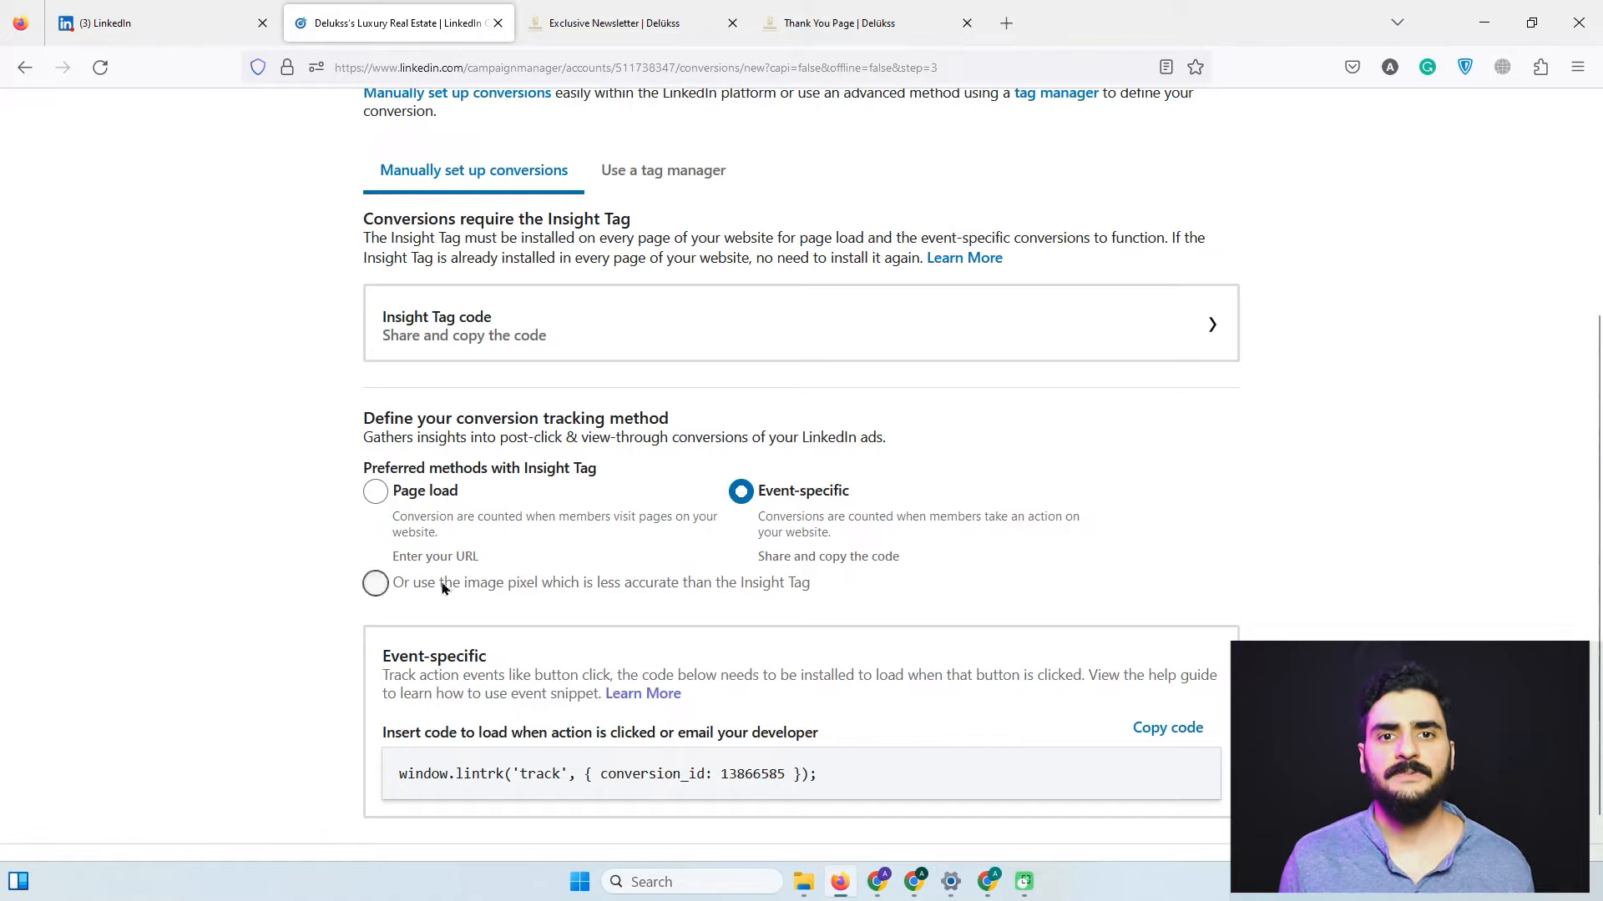
{"action": "left_click", "coordinate": [401, 596]}
{"action": "left_click", "coordinate": [378, 587]}
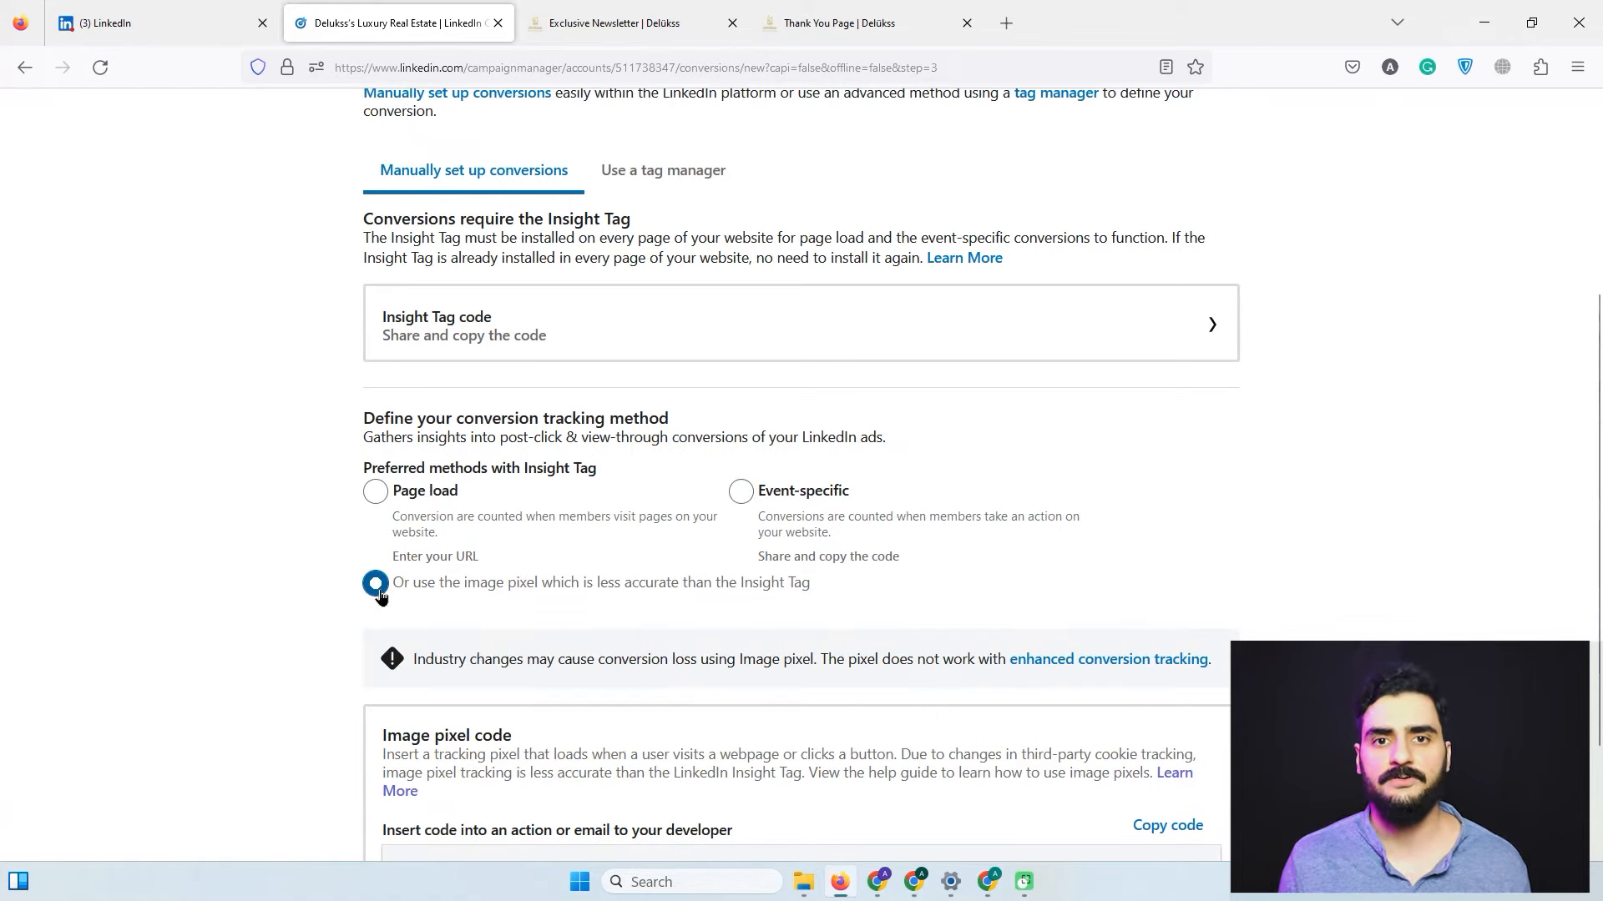
{"action": "left_click", "coordinate": [376, 495]}
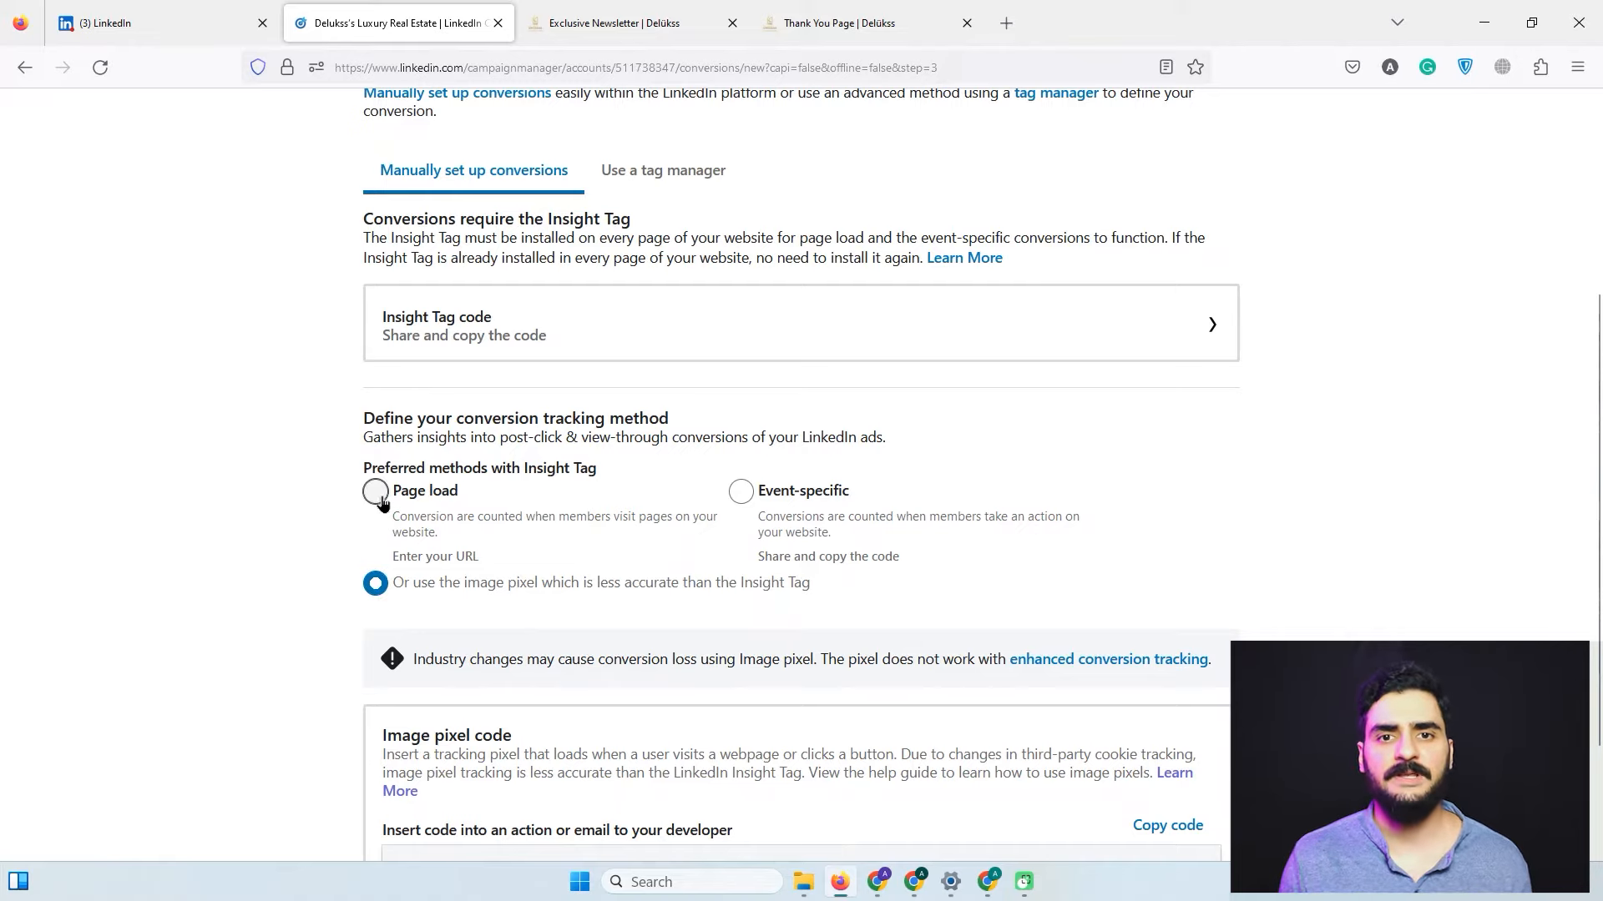
Set the URL match rule to 'contains' and bring up the Delükss newsletter page.
{"action": "scroll", "coordinate": [520, 567], "scroll_direction": "down", "scroll_amount": 3}
{"action": "left_click", "coordinate": [512, 561]}
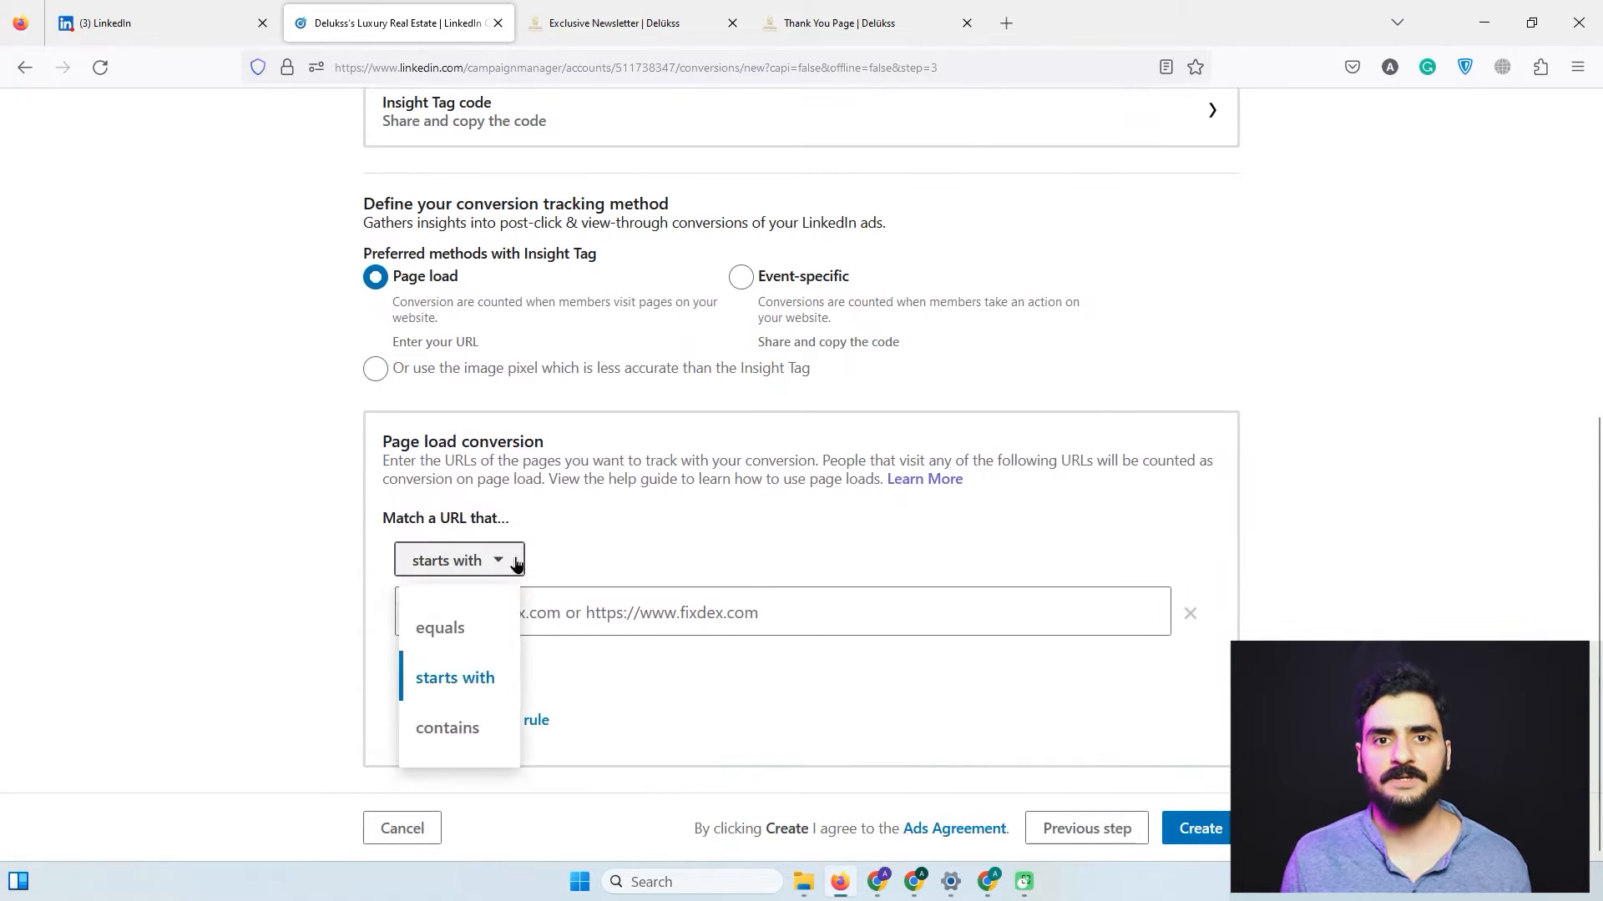
{"action": "left_click", "coordinate": [468, 731]}
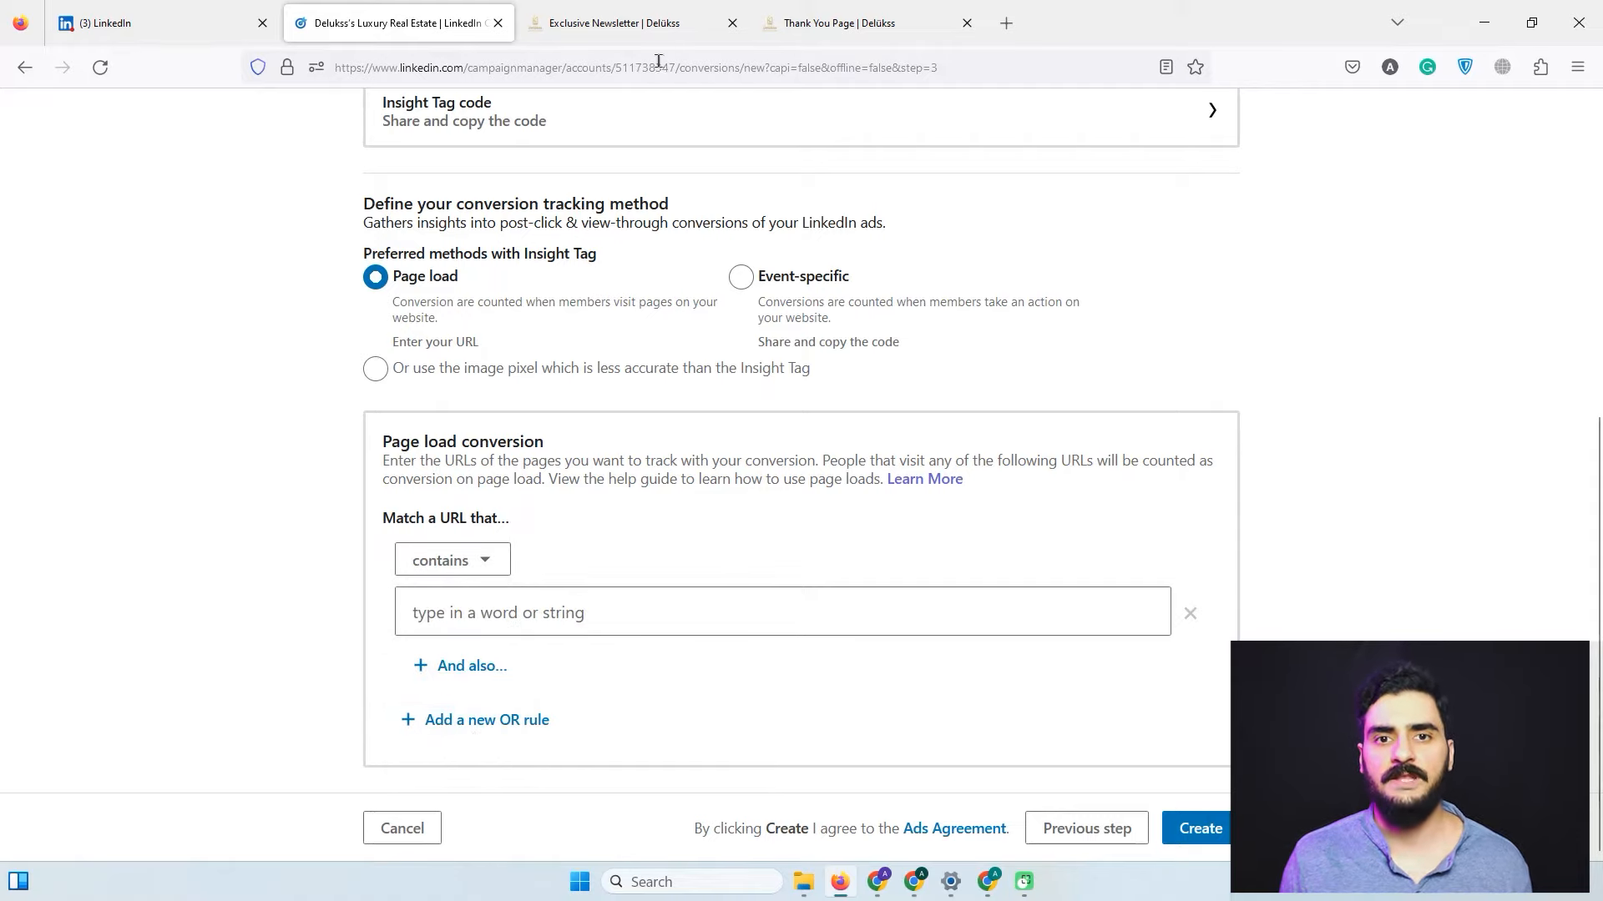
{"action": "left_click", "coordinate": [676, 31]}
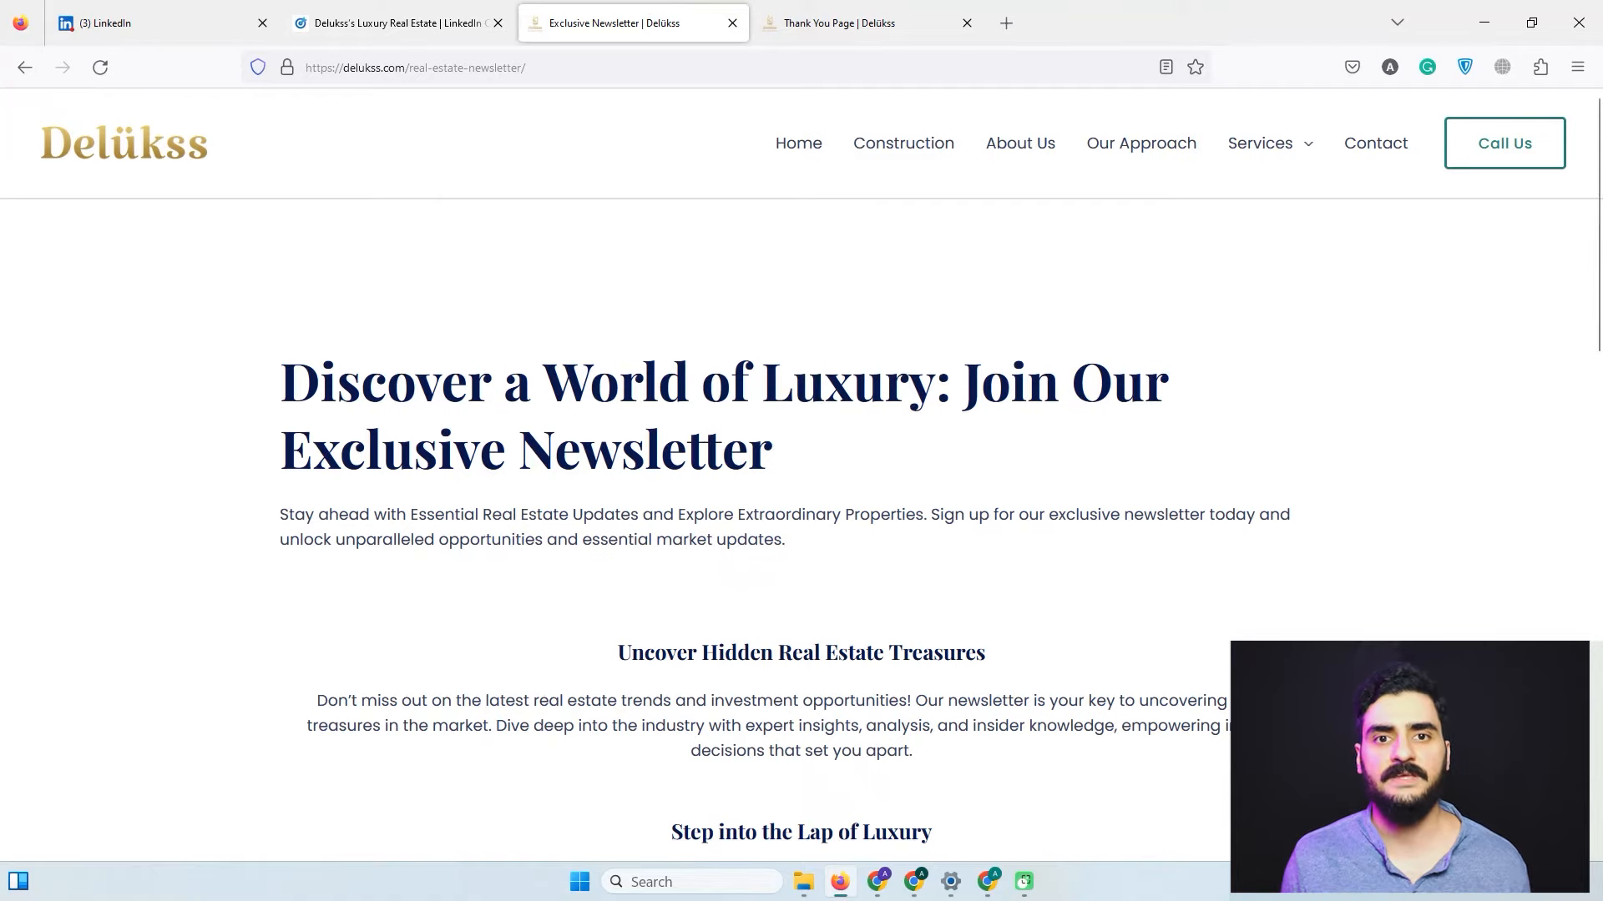
Fill the Join form with a name and email address, then submit it.
{"action": "left_click_drag", "start_coordinate": [1594, 268], "coordinate": [1546, 562]}
{"action": "left_click", "coordinate": [927, 502]}
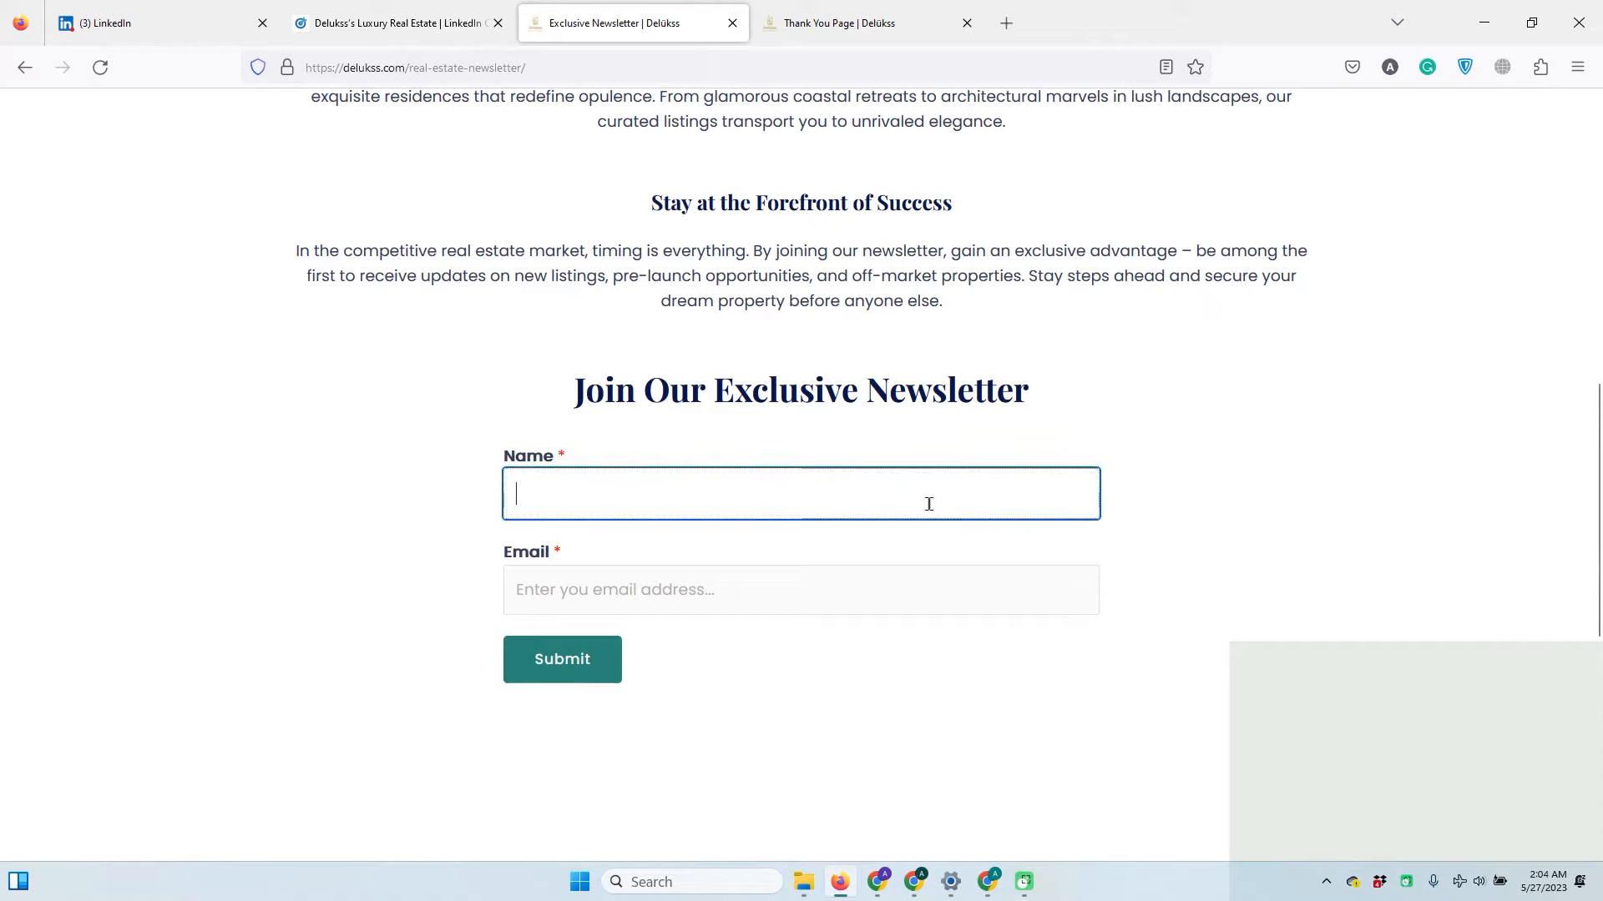
{"action": "type", "text": "ahsan"}
{"action": "key", "text": "Tab"}
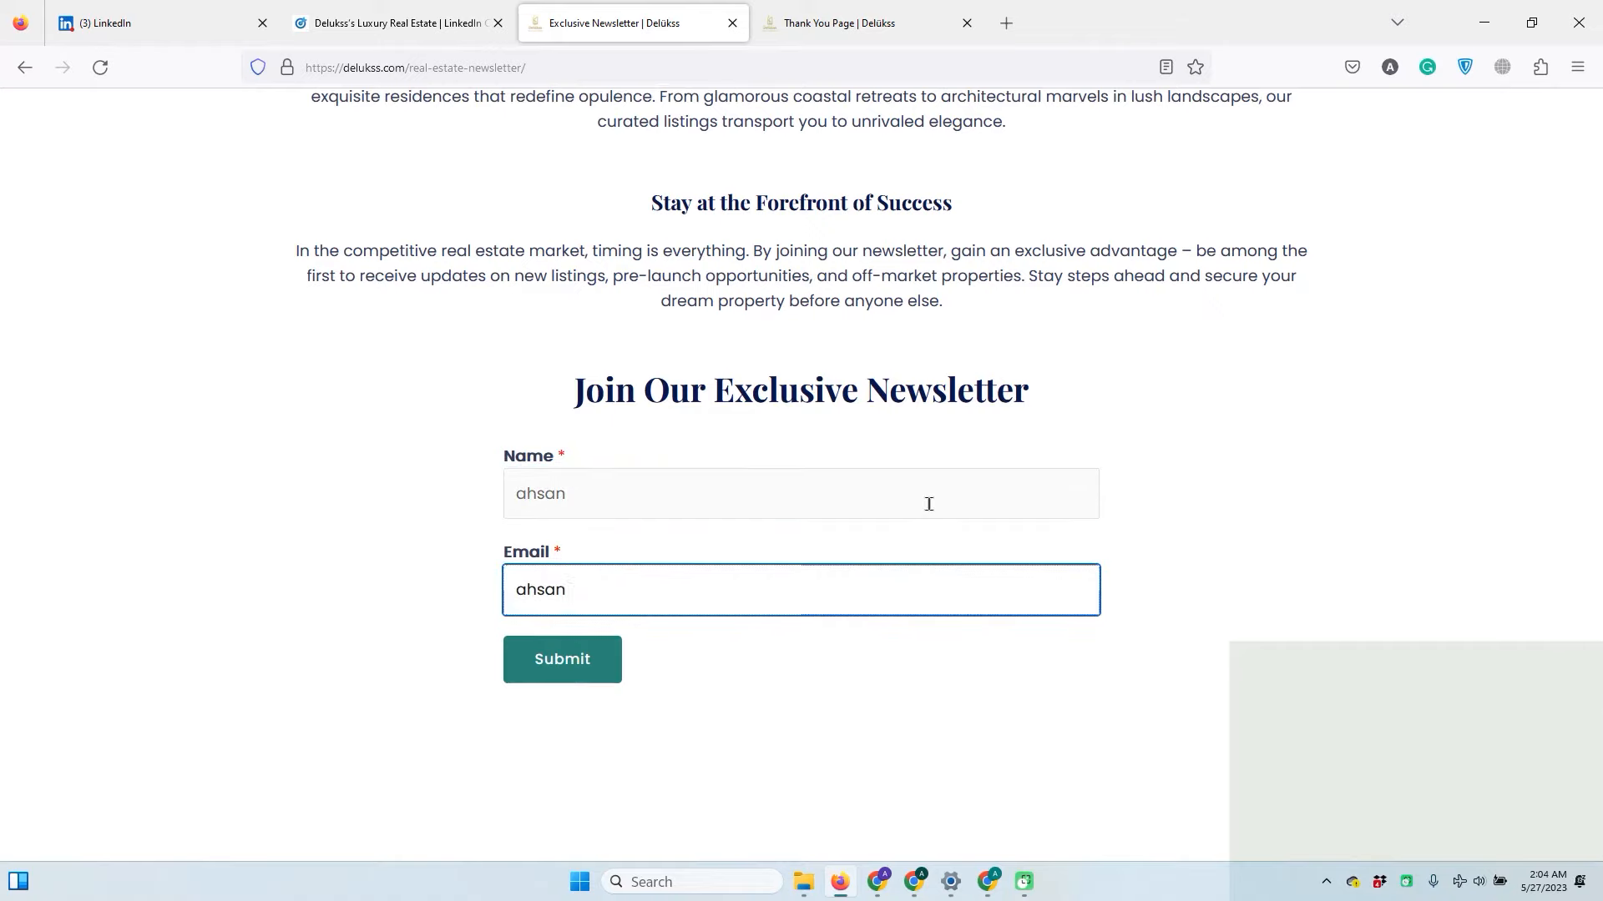
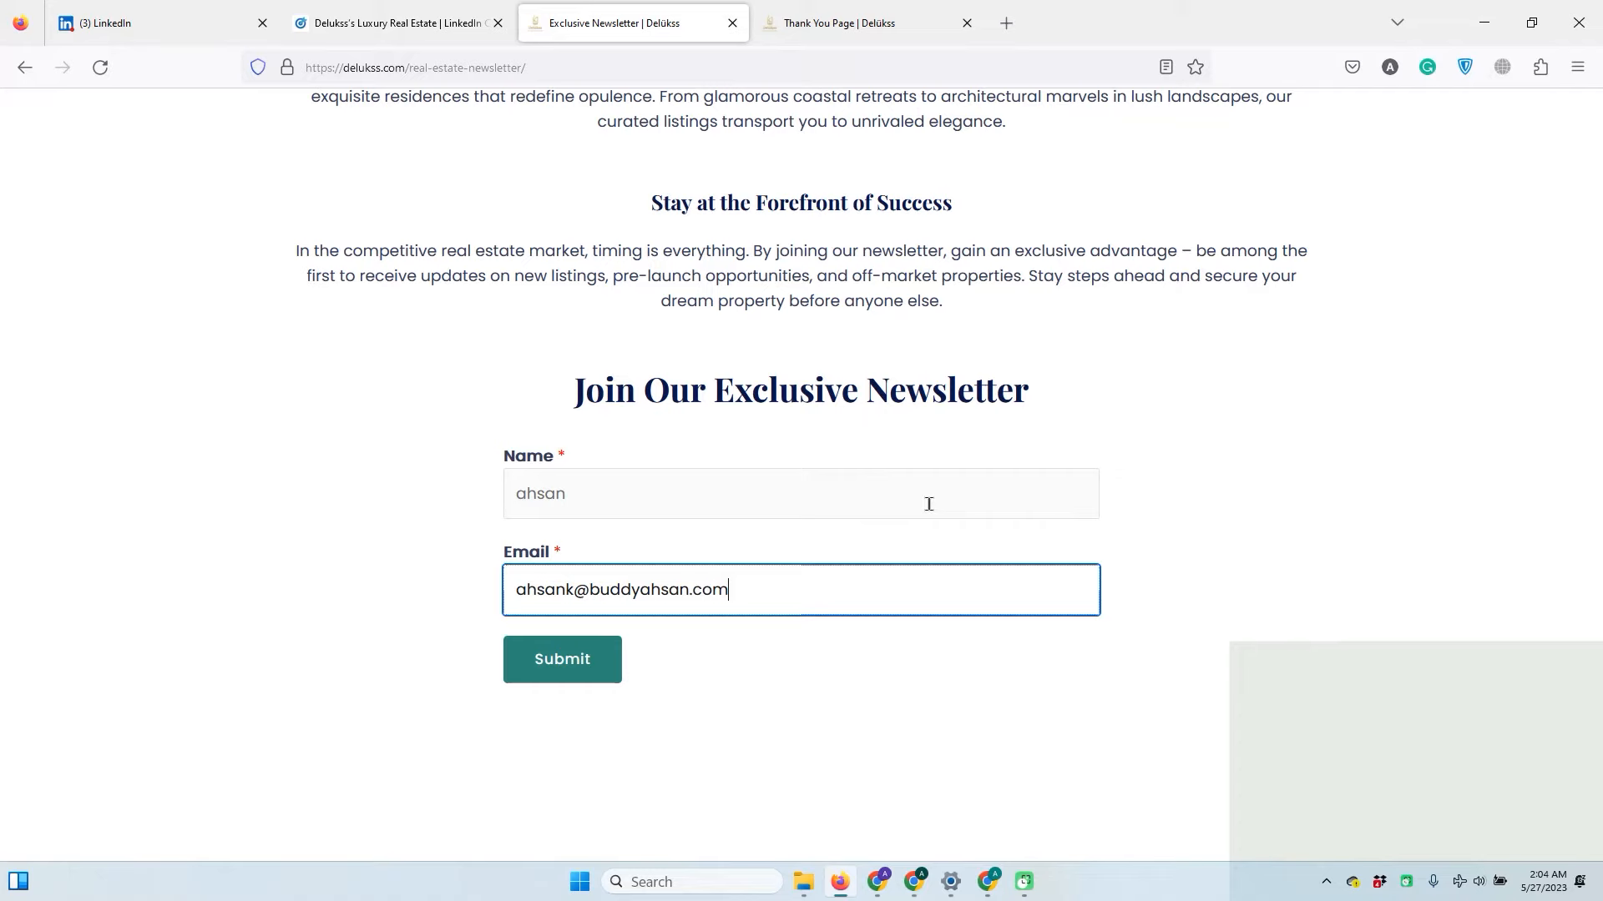
{"action": "left_click", "coordinate": [575, 654]}
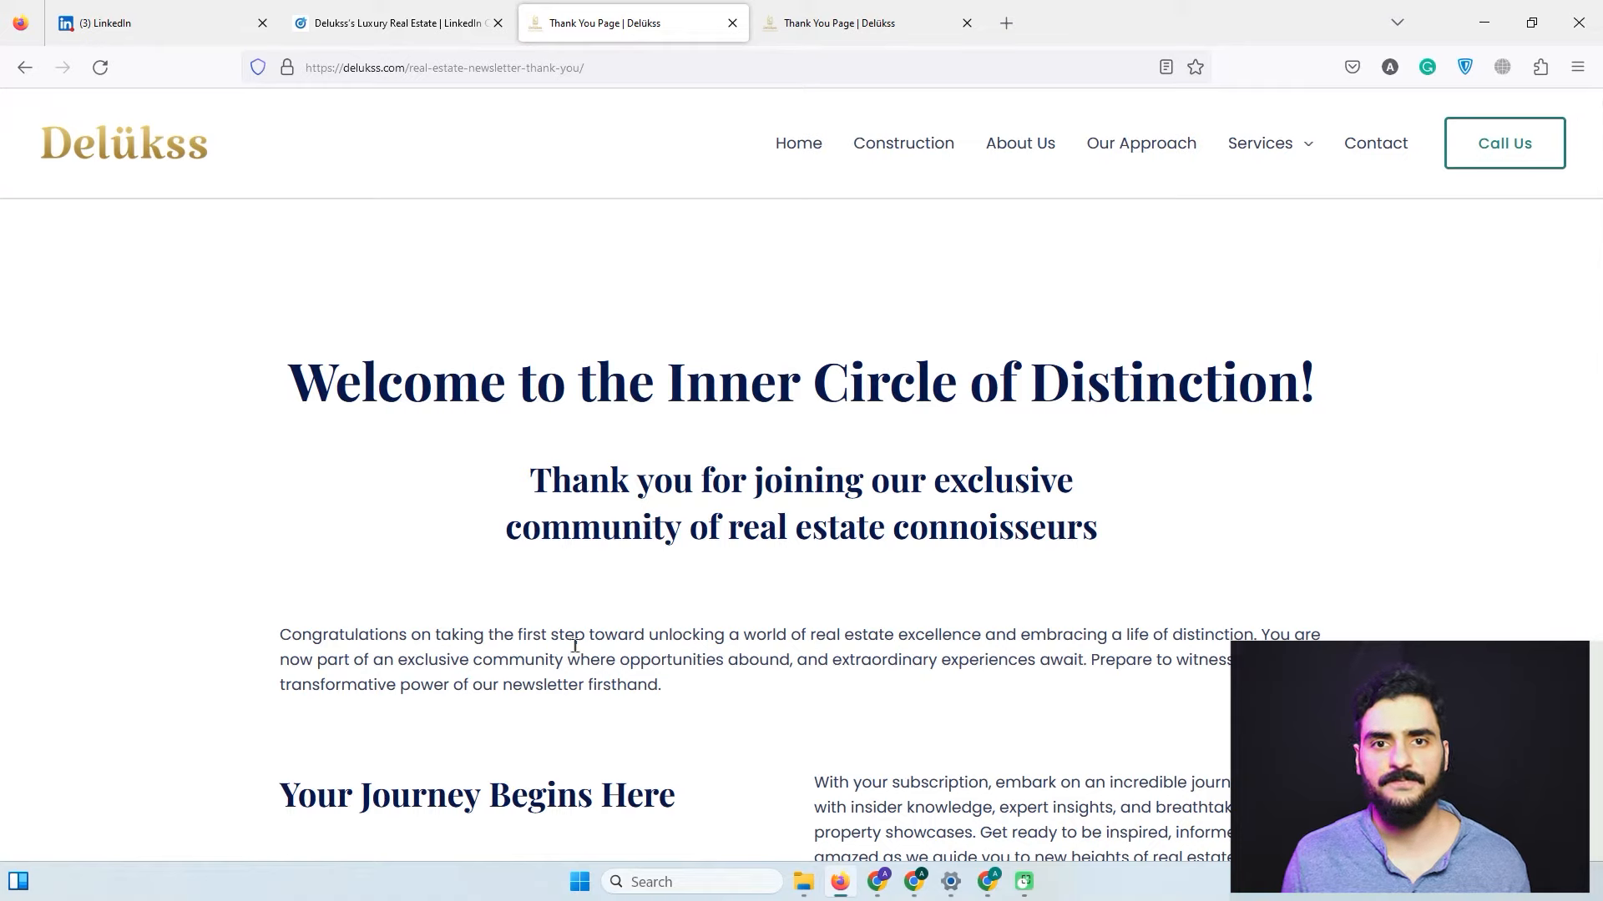
Copy the thank-you page's web address from the address bar.
{"action": "double_click", "coordinate": [531, 70]}
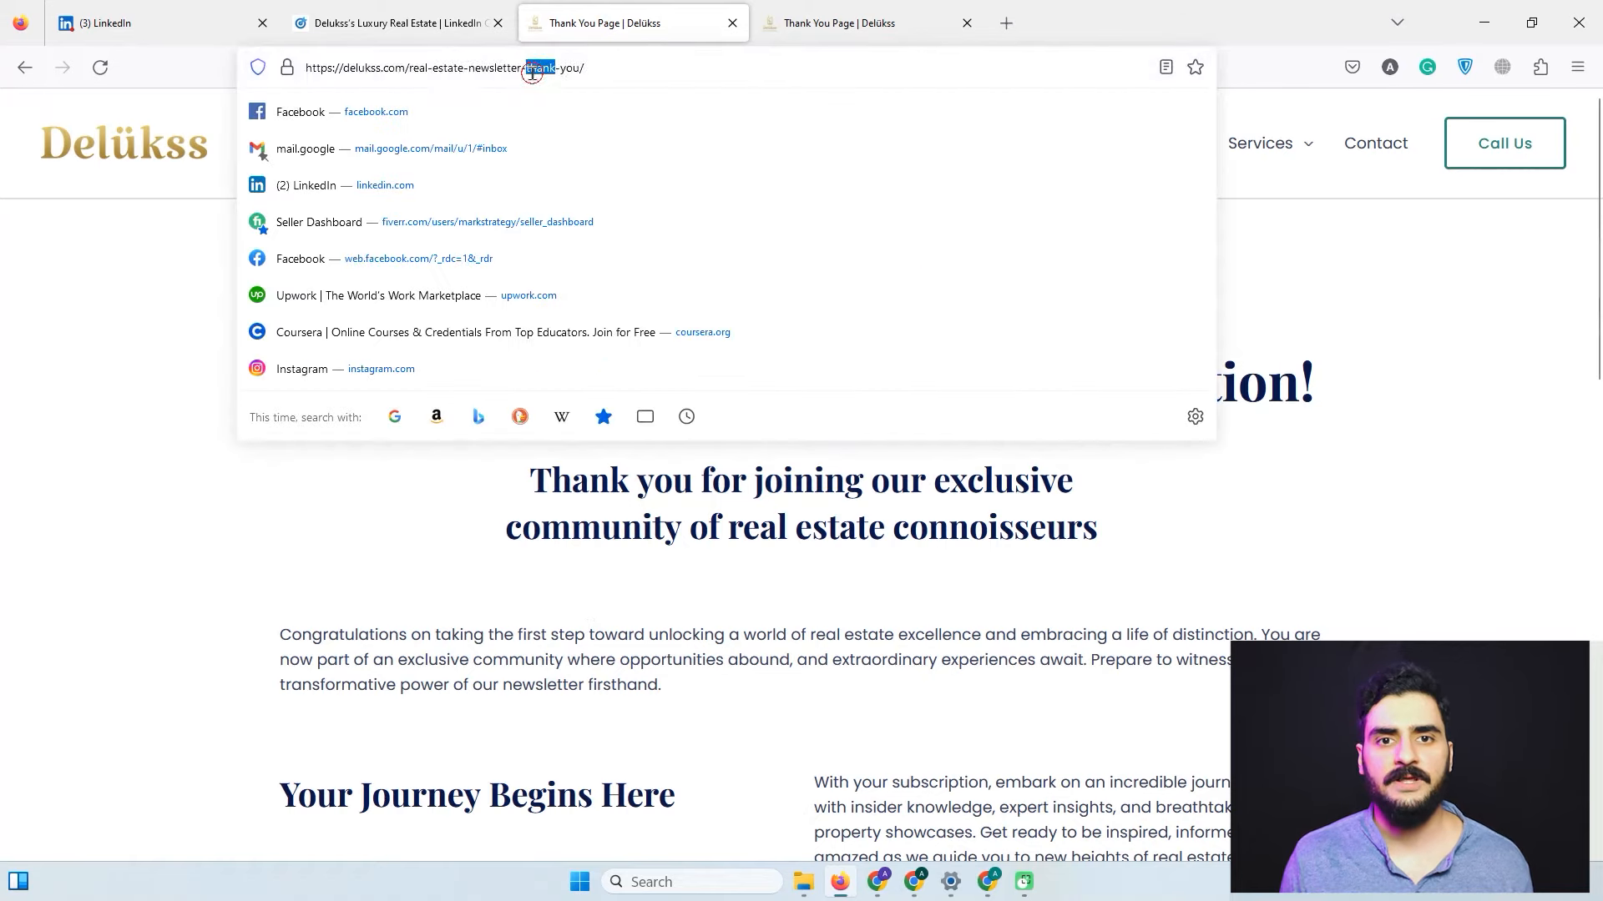
{"action": "left_click", "coordinate": [532, 72]}
{"action": "right_click", "coordinate": [532, 72]}
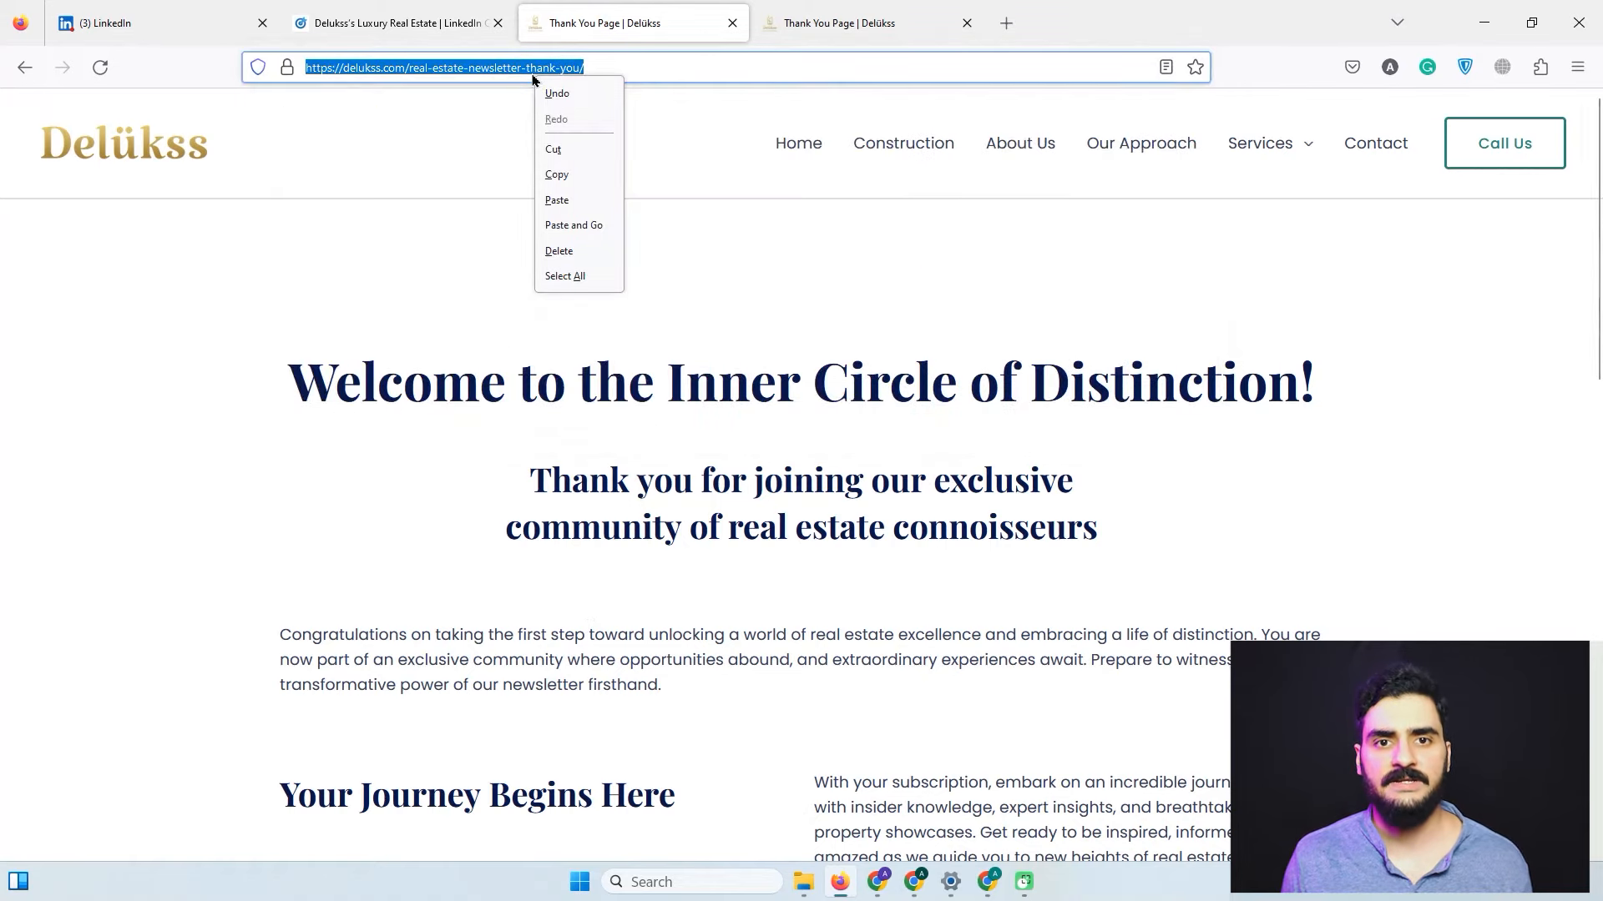
{"action": "left_click", "coordinate": [550, 150]}
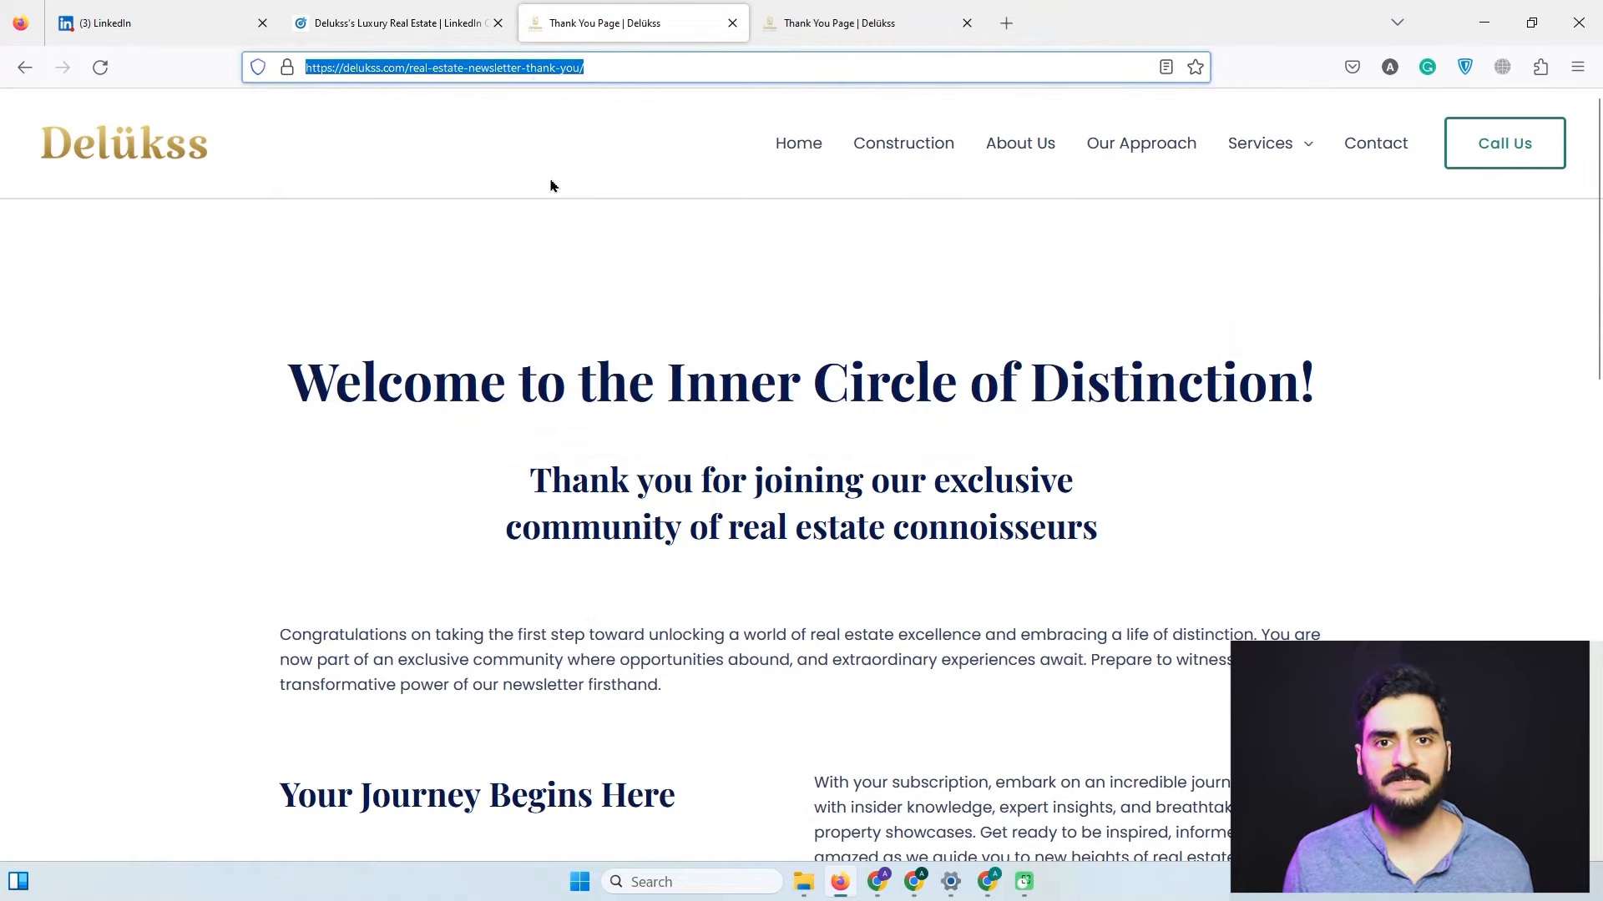
Paste the thank-you URL into the 'contains' rule, trimming it to real-estate-newsletter-thank-you/.
{"action": "left_click", "coordinate": [377, 23]}
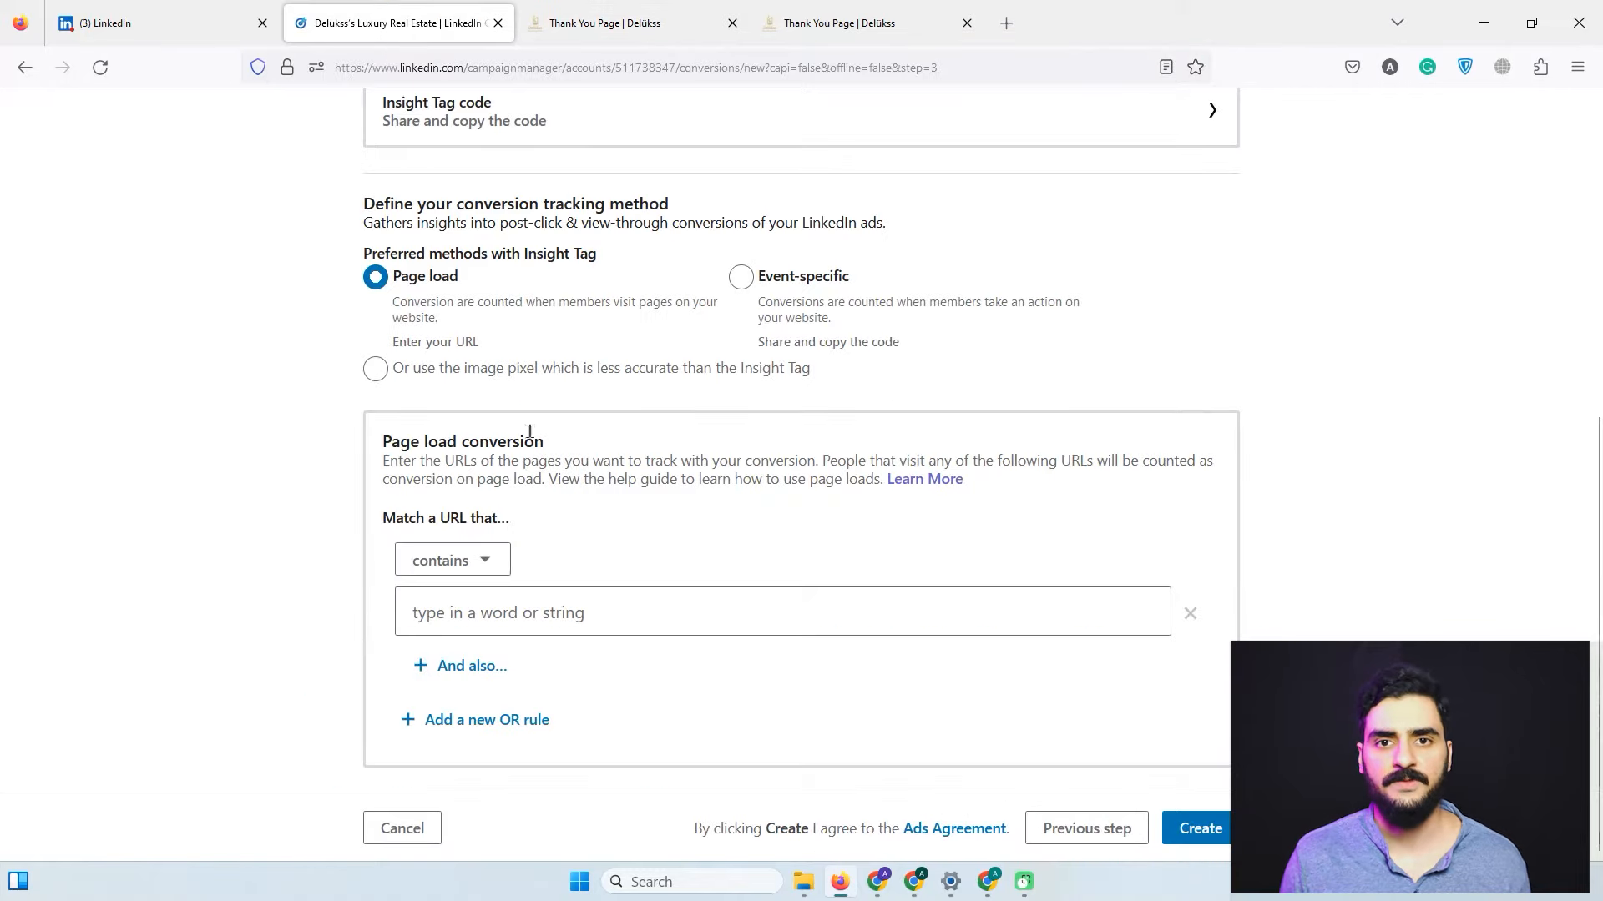
{"action": "left_click", "coordinate": [495, 565]}
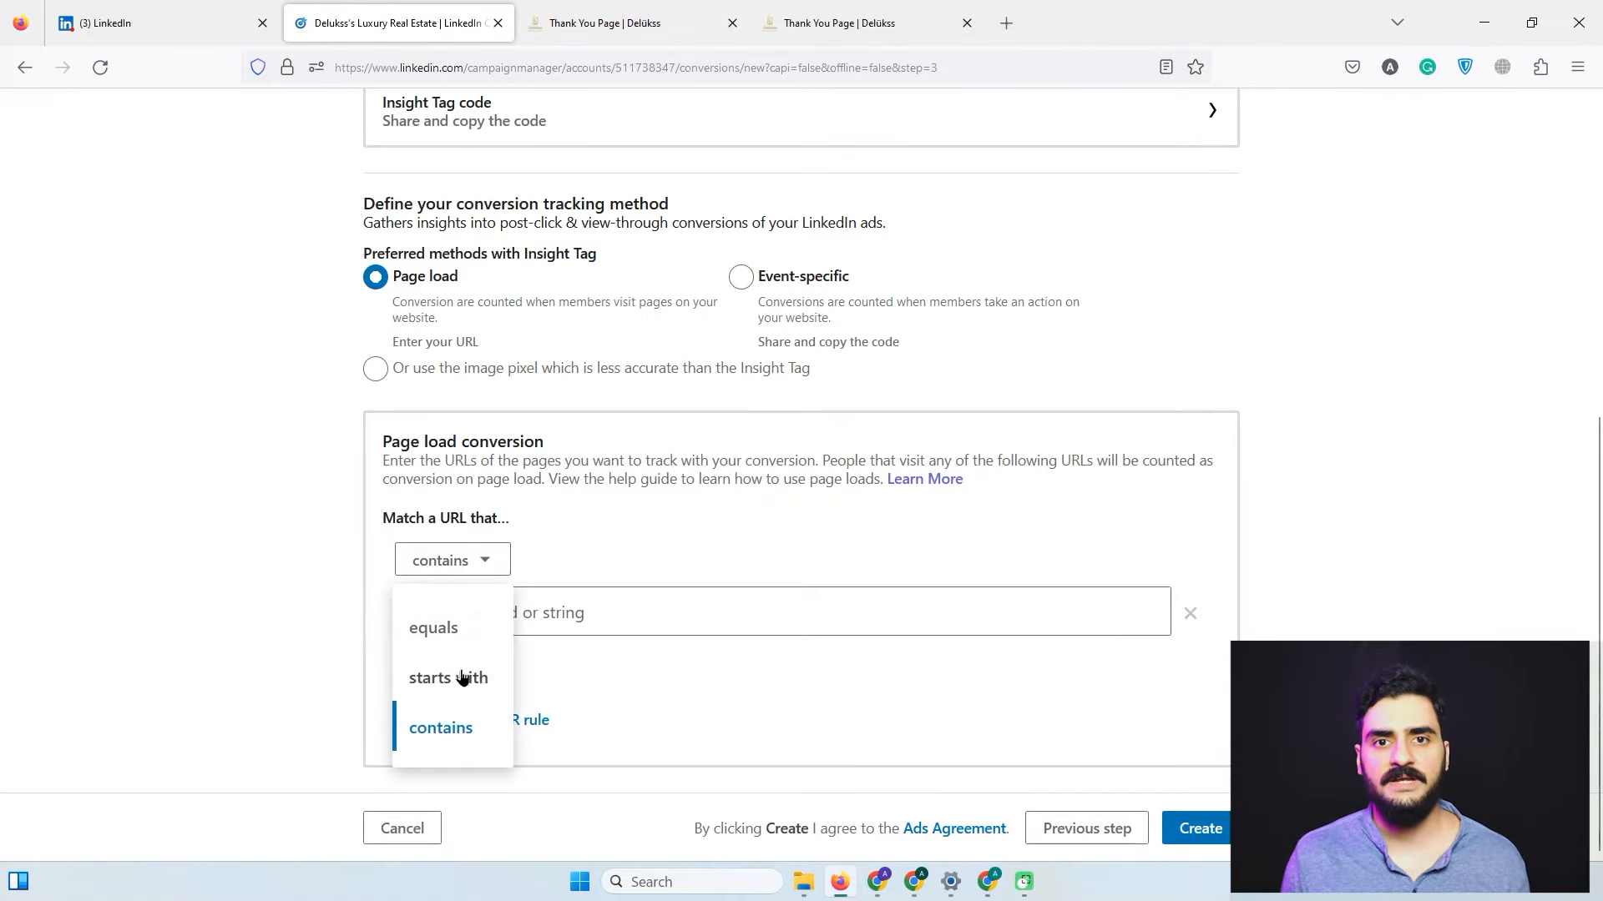
{"action": "left_click", "coordinate": [449, 729]}
{"action": "left_click", "coordinate": [539, 624]}
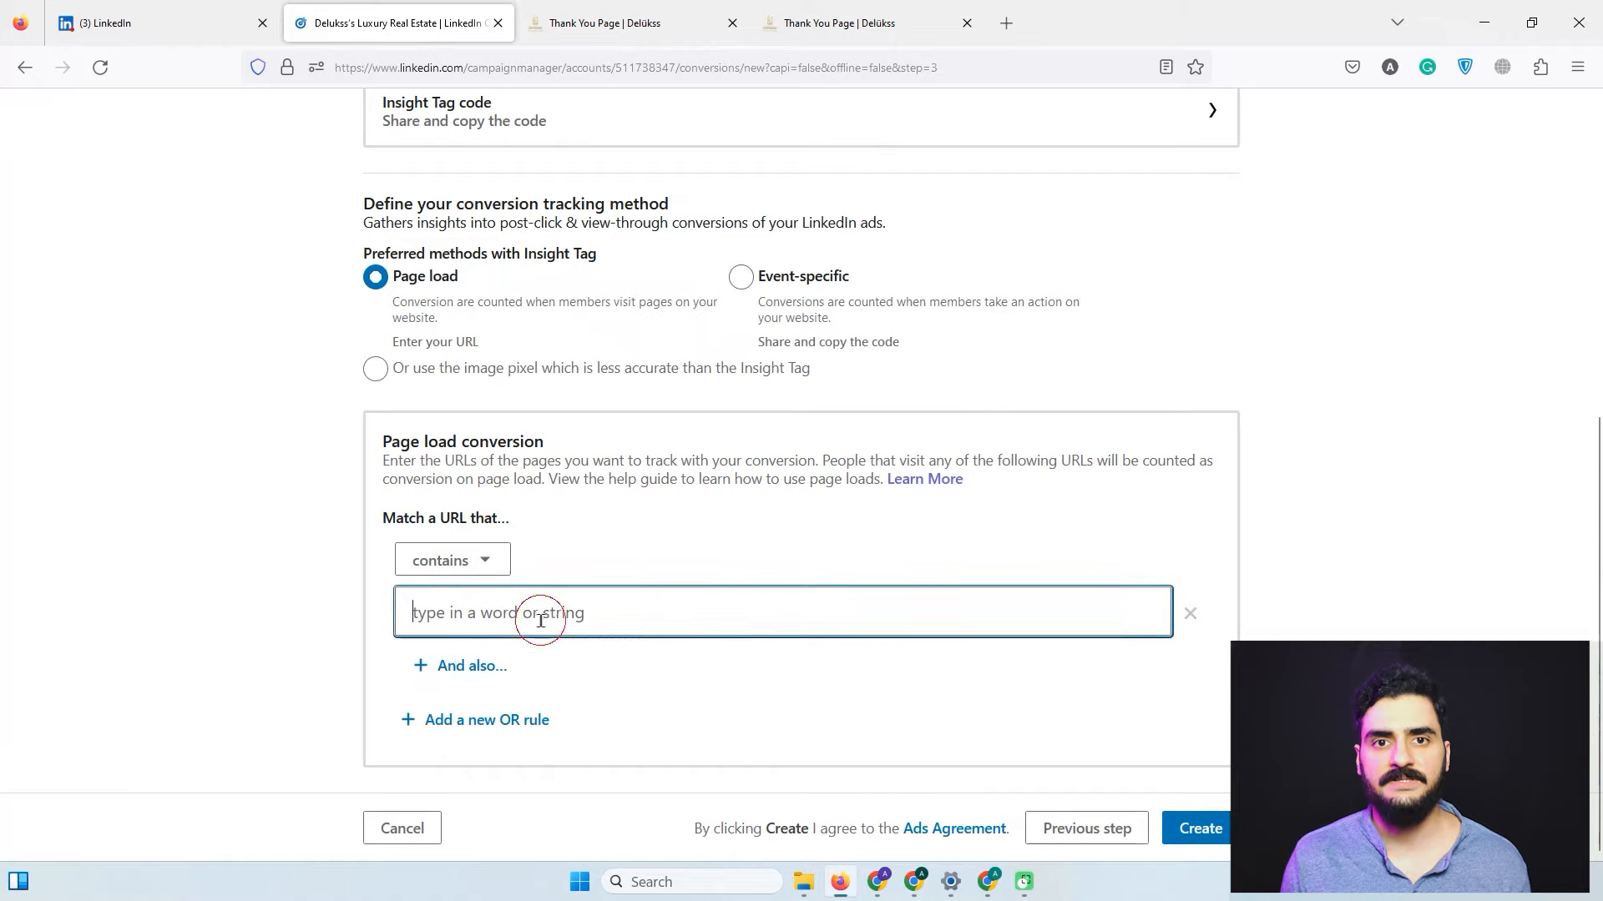
{"action": "right_click", "coordinate": [541, 628]}
{"action": "left_click", "coordinate": [595, 746]}
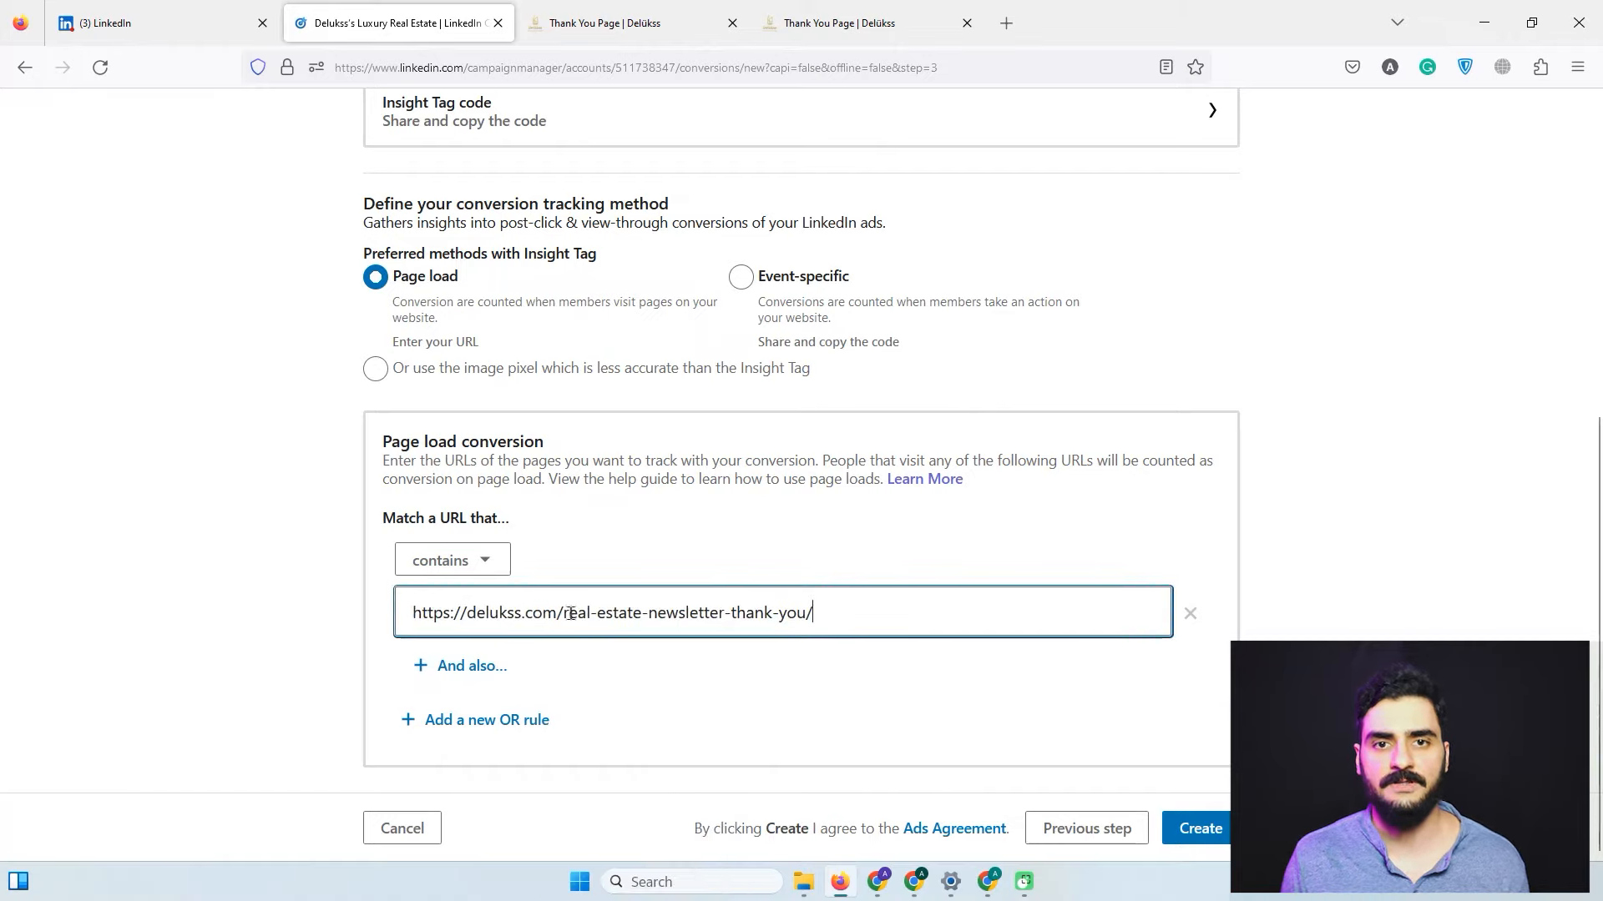
{"action": "left_click_drag", "start_coordinate": [565, 614], "coordinate": [359, 616]}
{"action": "key", "text": "BackSpace"}
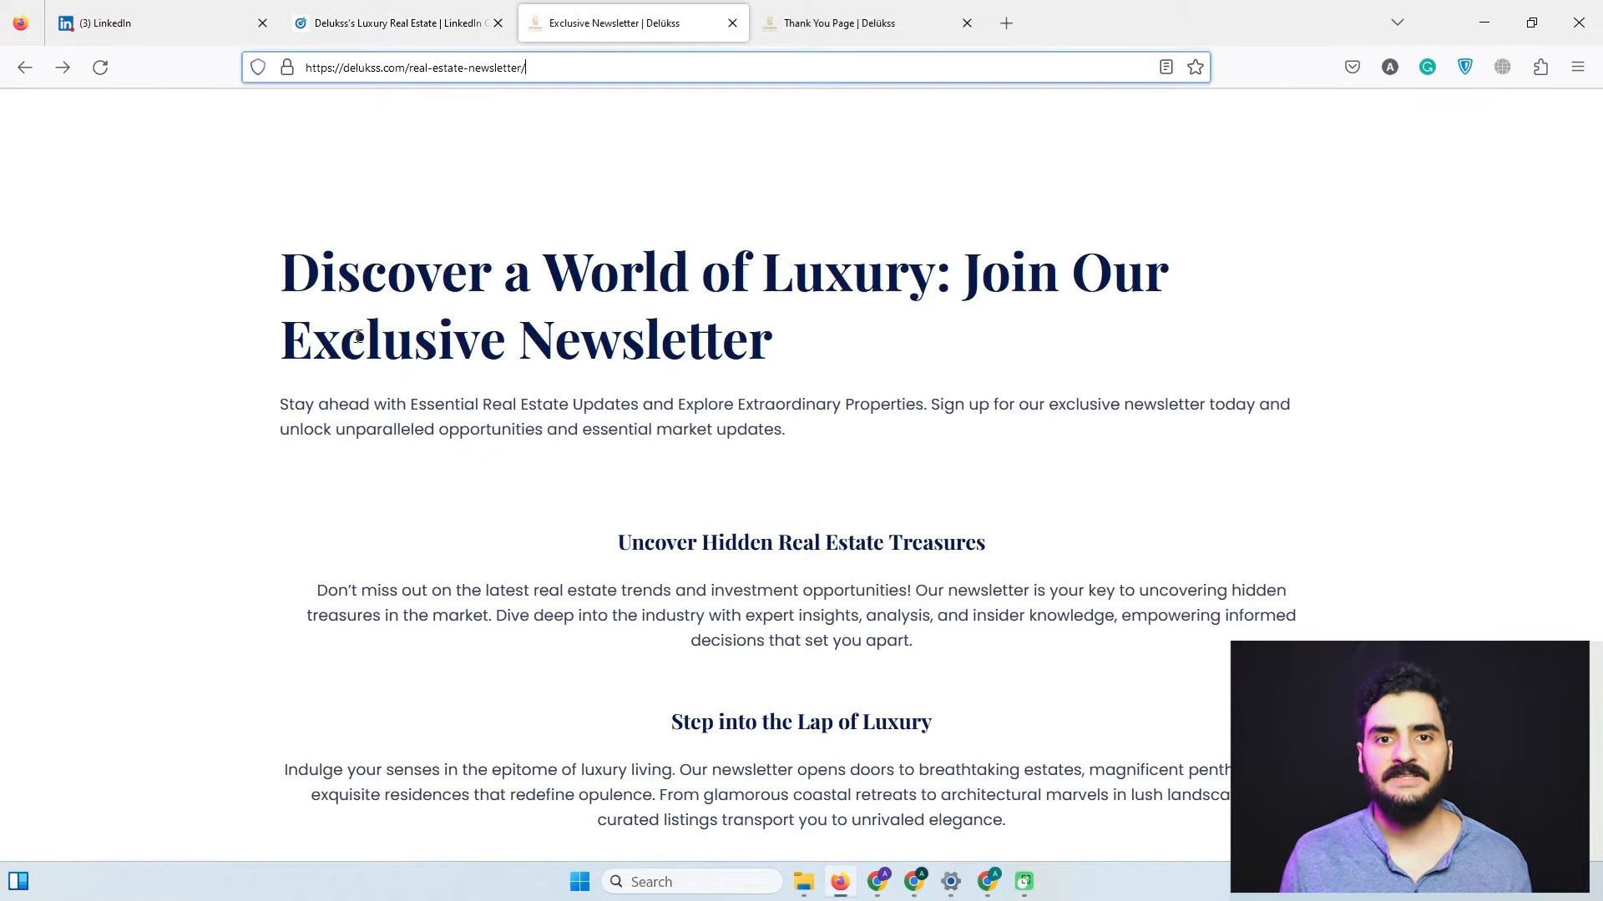
{"action": "scroll", "coordinate": [365, 382], "scroll_direction": "down", "scroll_amount": 7}
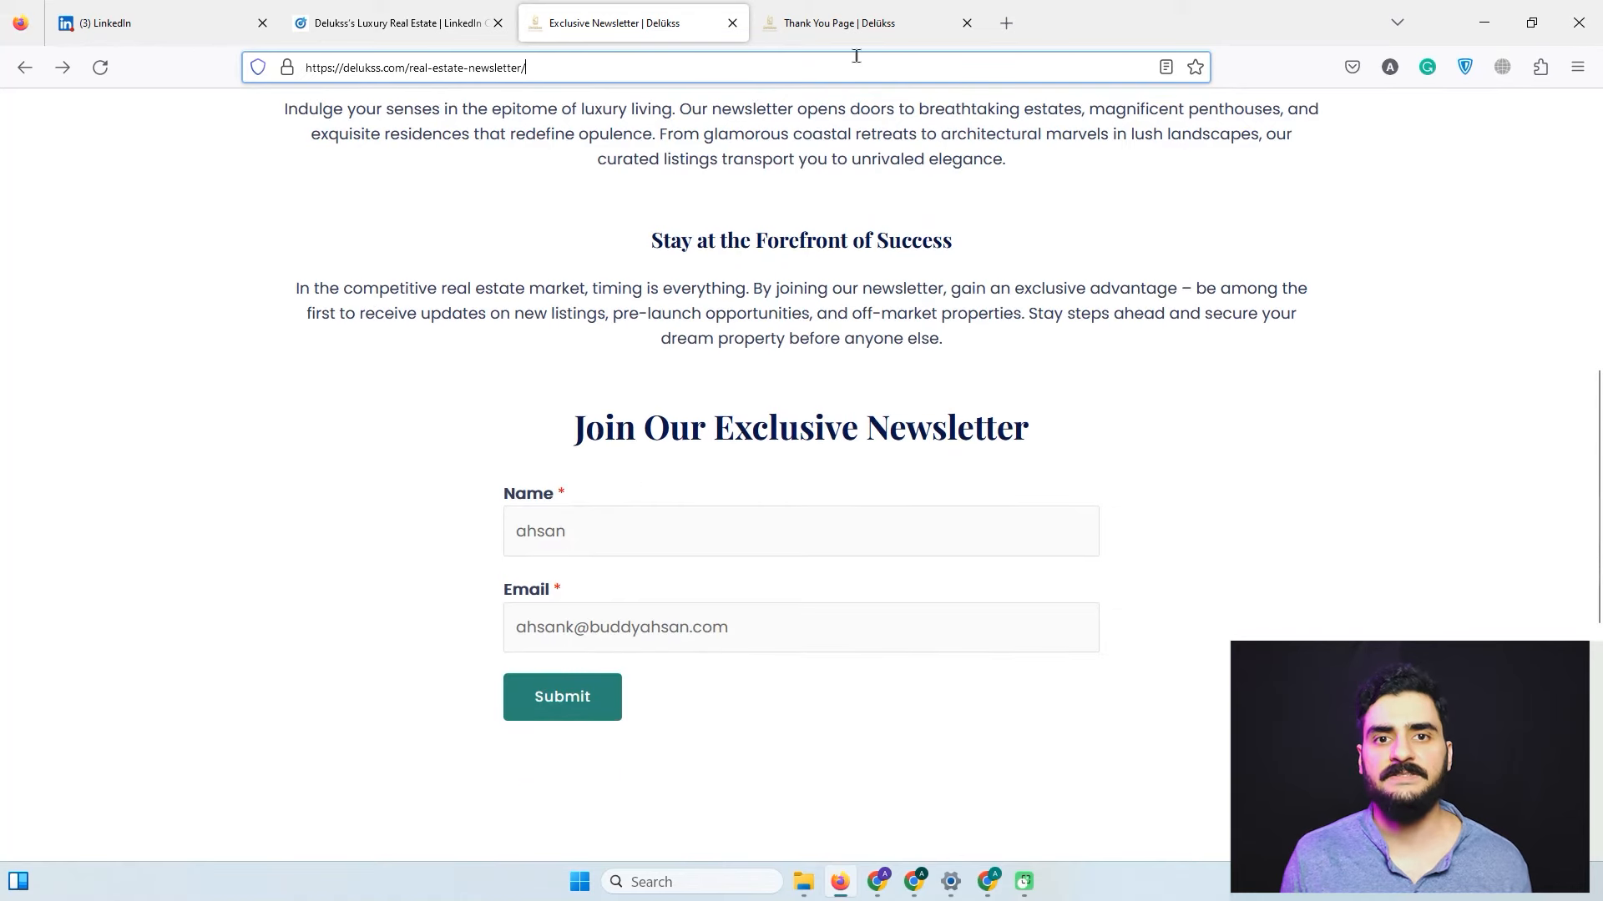
Try adding extra URL conditions, then remove the empty OR rule so one rule remains.
{"action": "left_click", "coordinate": [856, 25]}
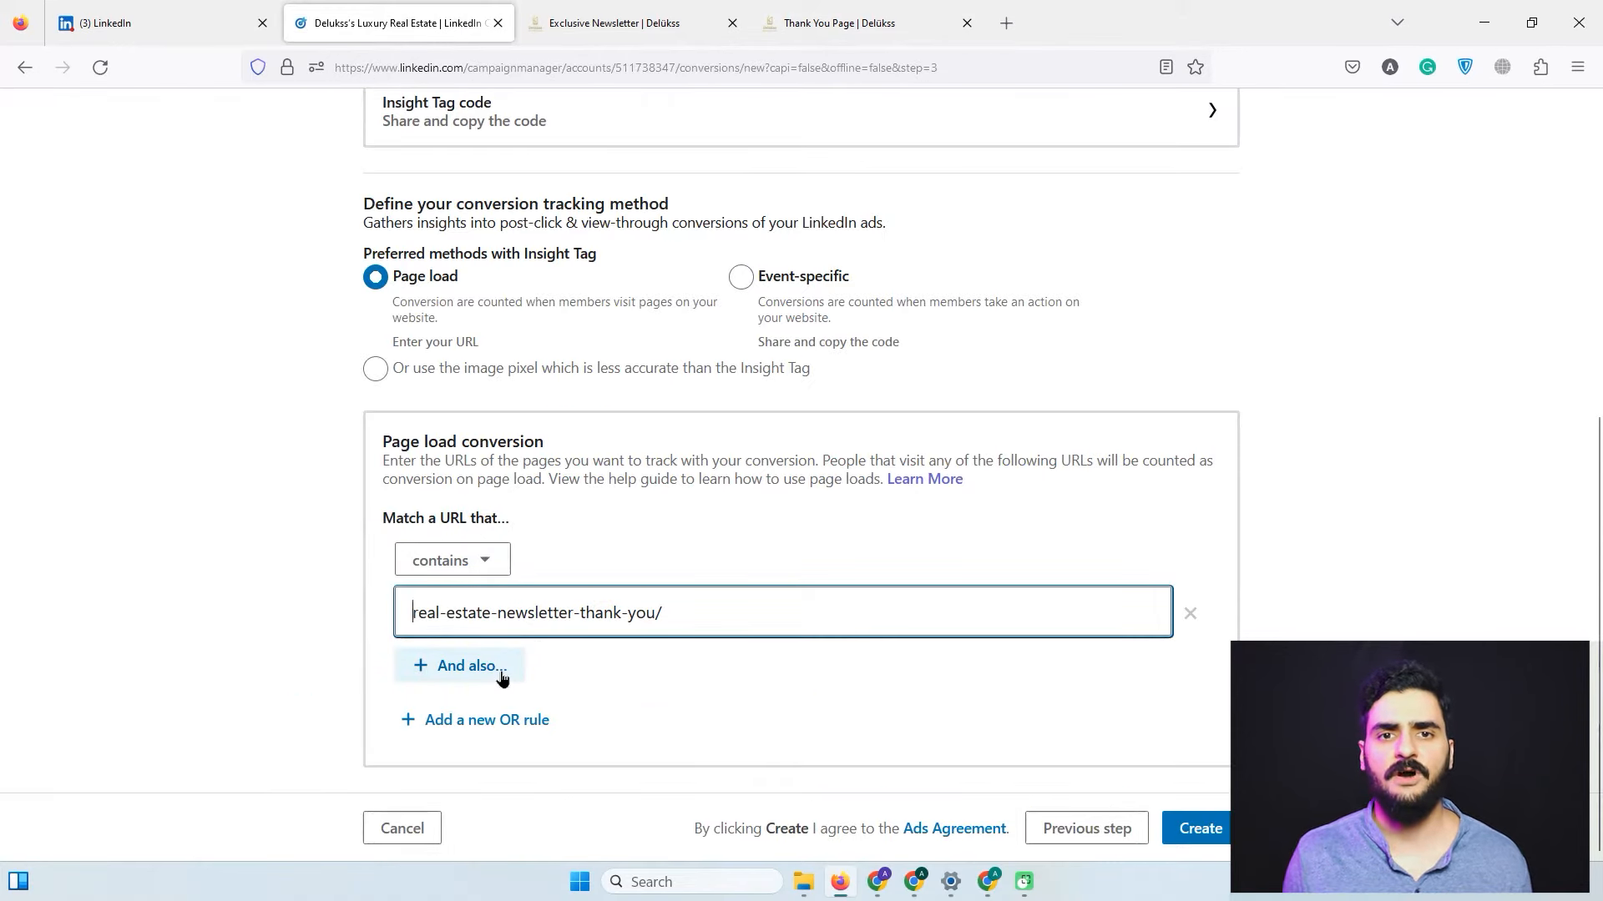
{"action": "left_click", "coordinate": [498, 672]}
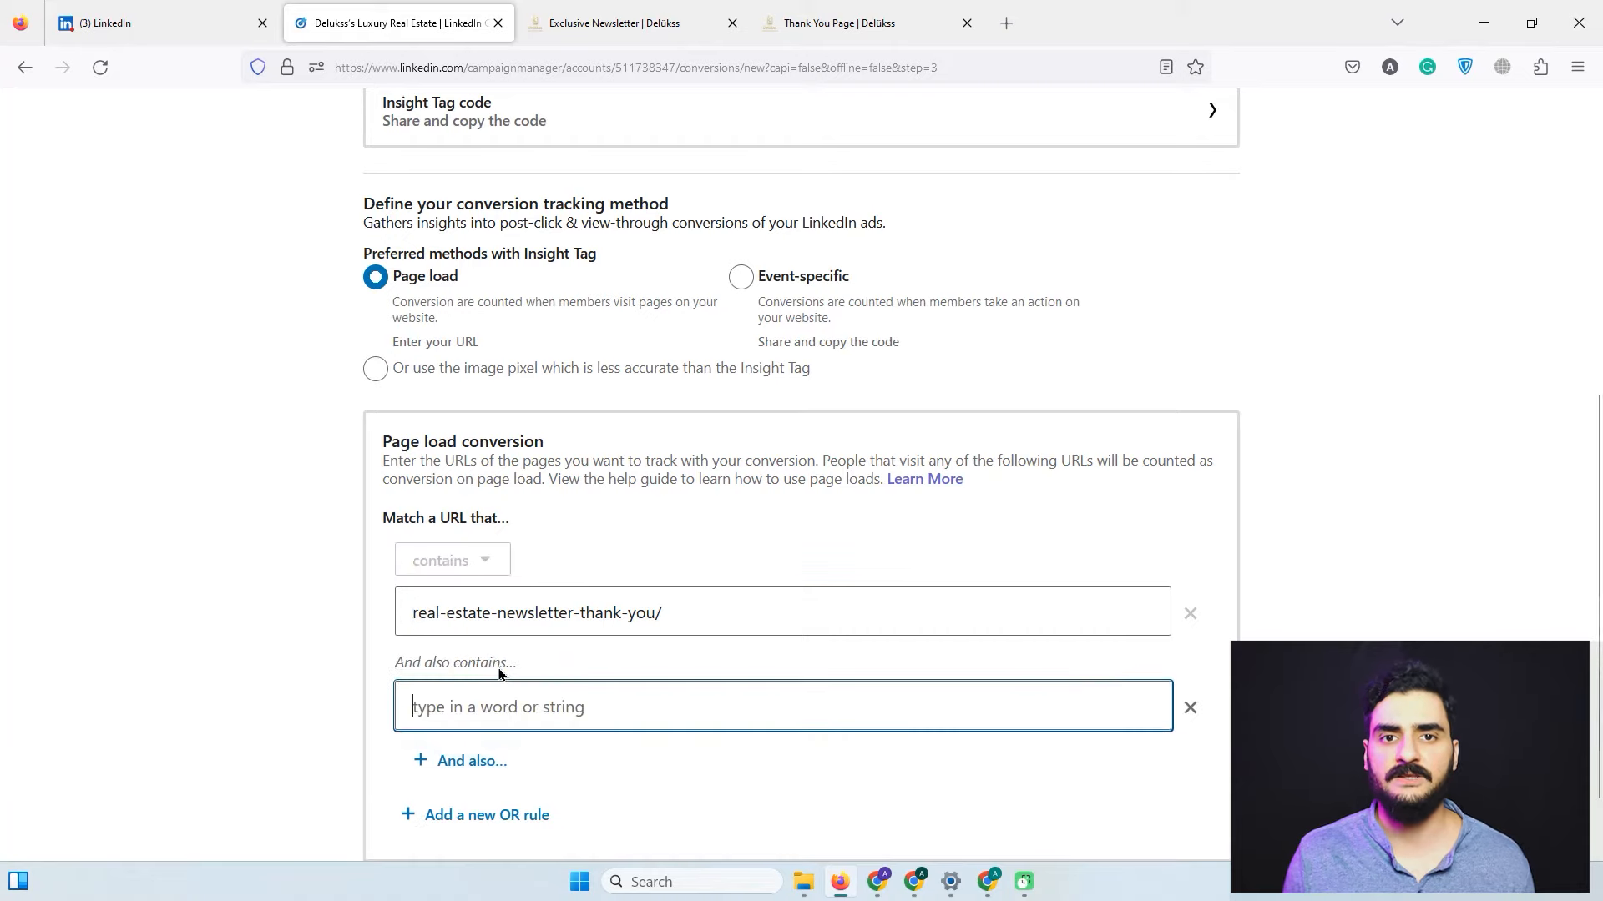
{"action": "scroll", "coordinate": [534, 668], "scroll_direction": "down", "scroll_amount": 1}
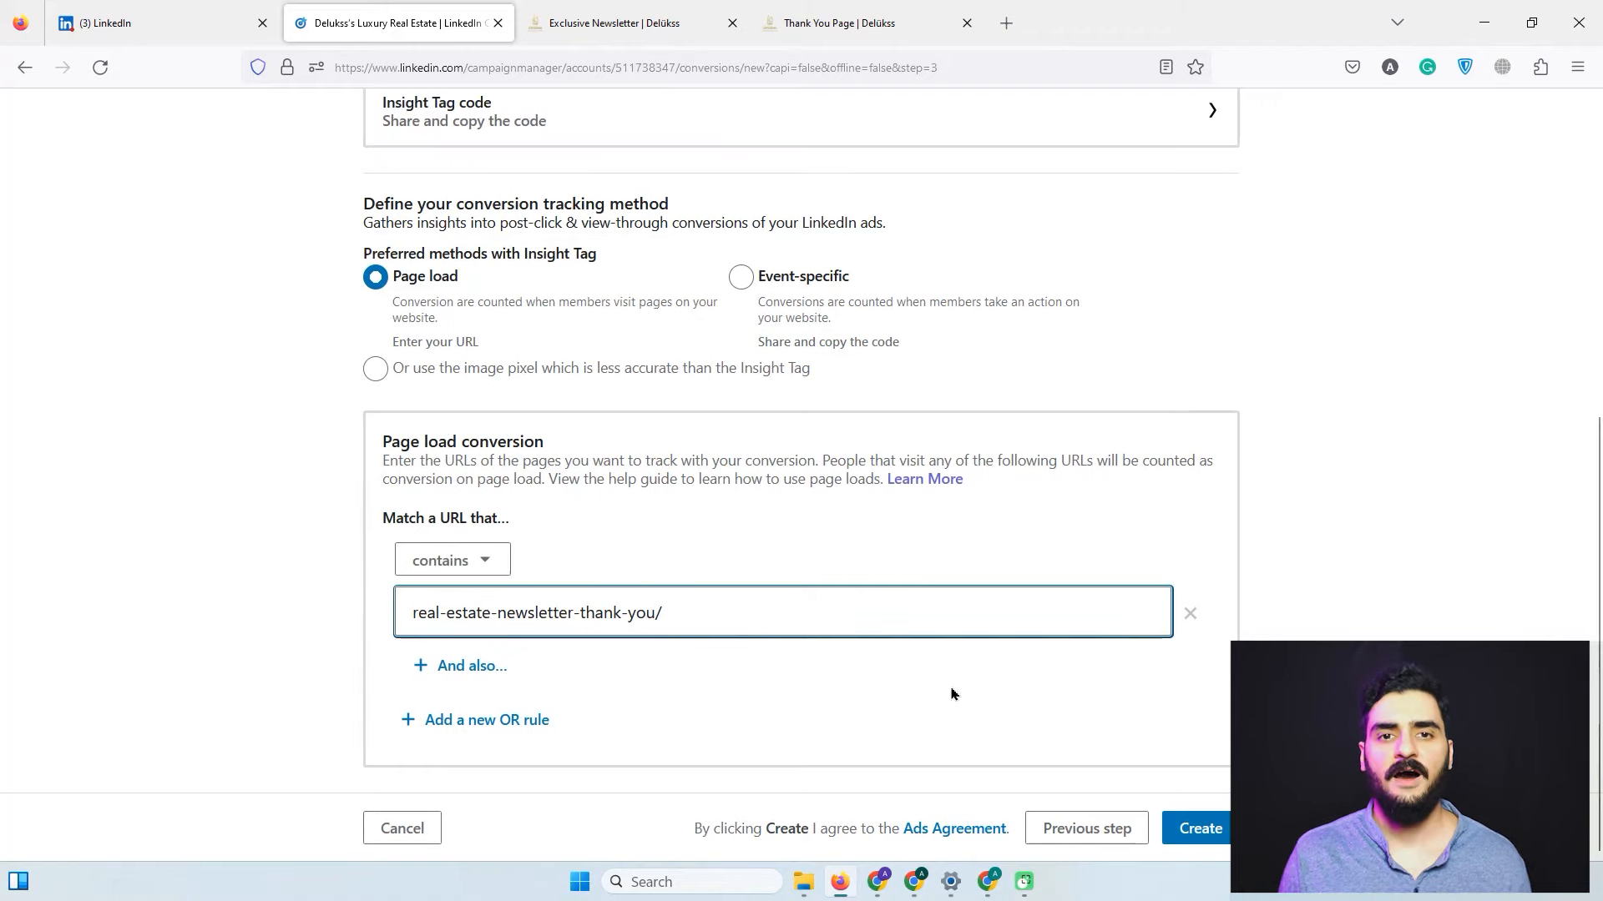
{"action": "left_click", "coordinate": [557, 718]}
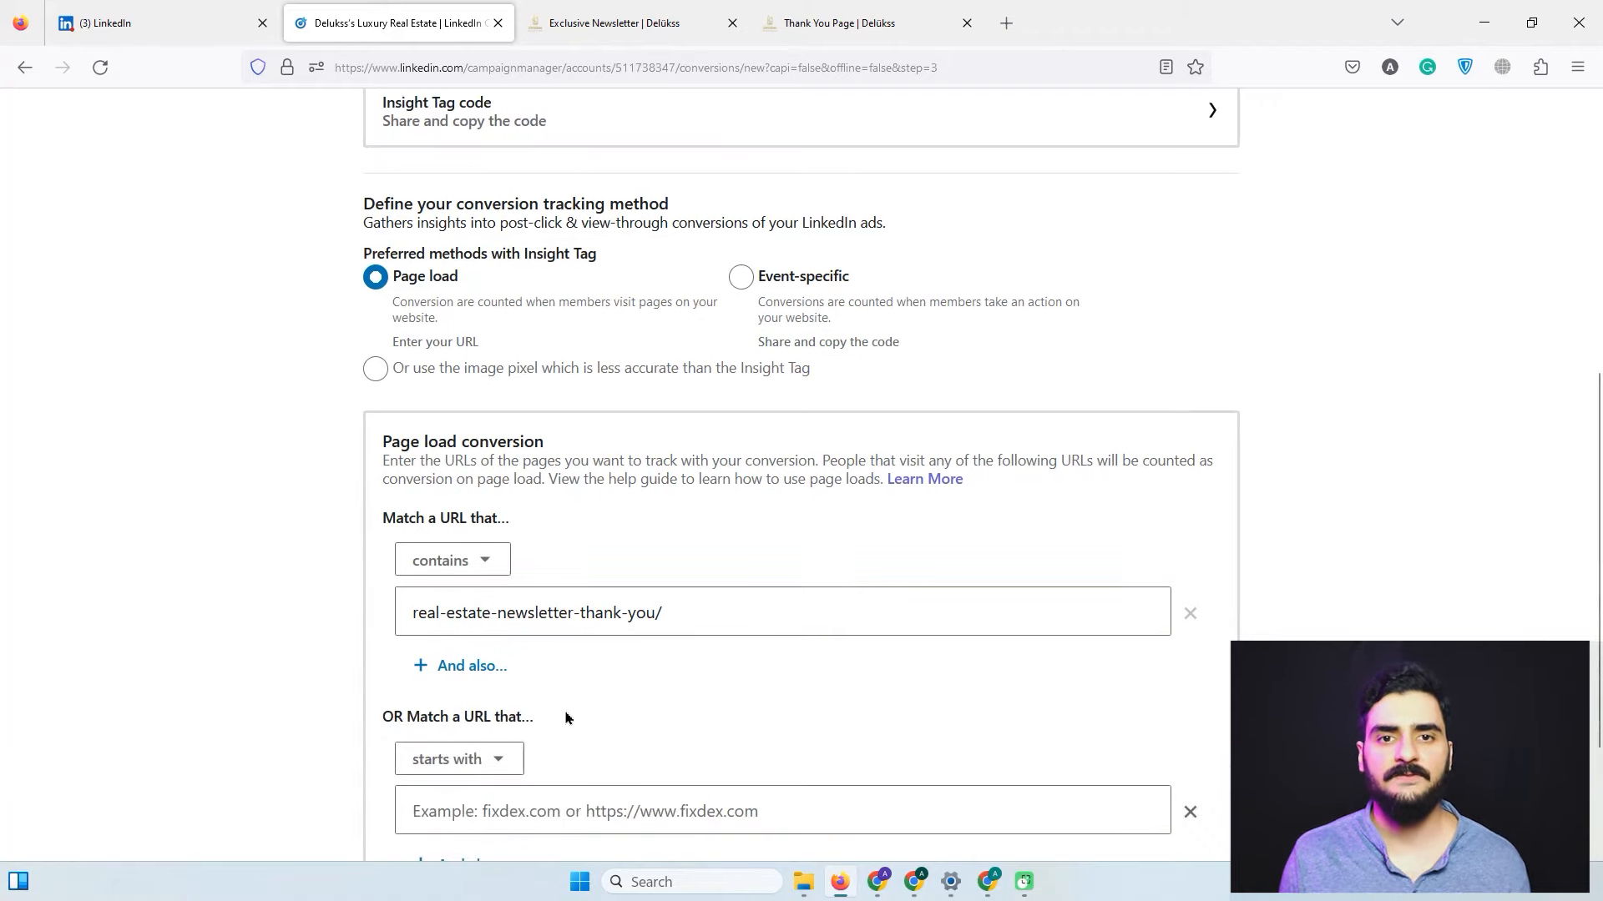
{"action": "scroll", "coordinate": [633, 720], "scroll_direction": "down", "scroll_amount": 2}
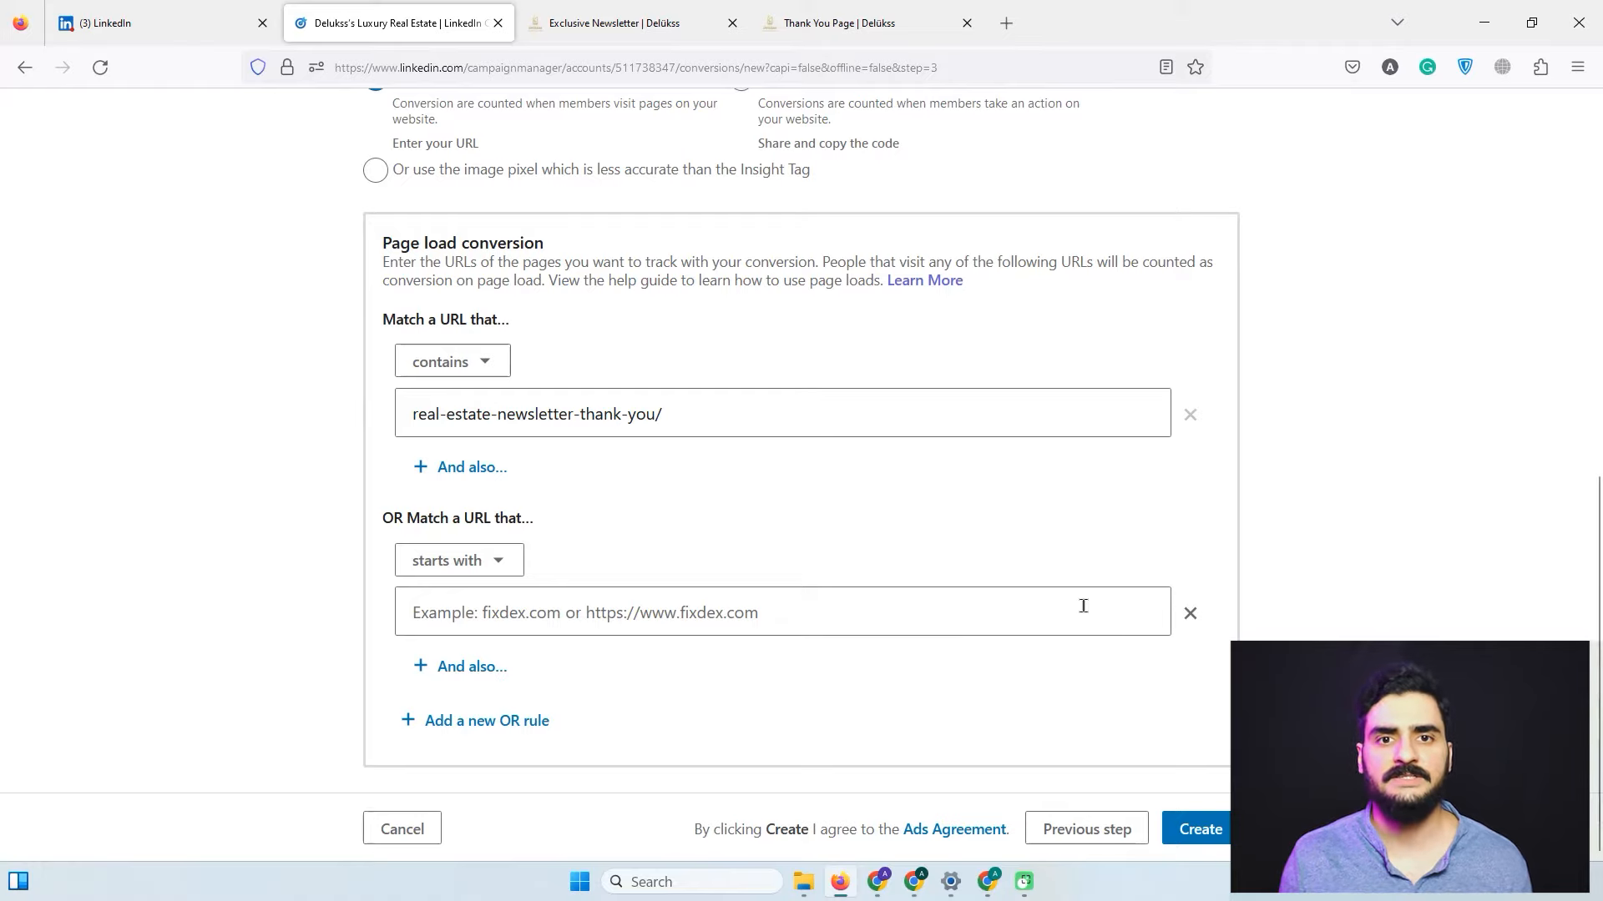
{"action": "left_click", "coordinate": [1190, 614]}
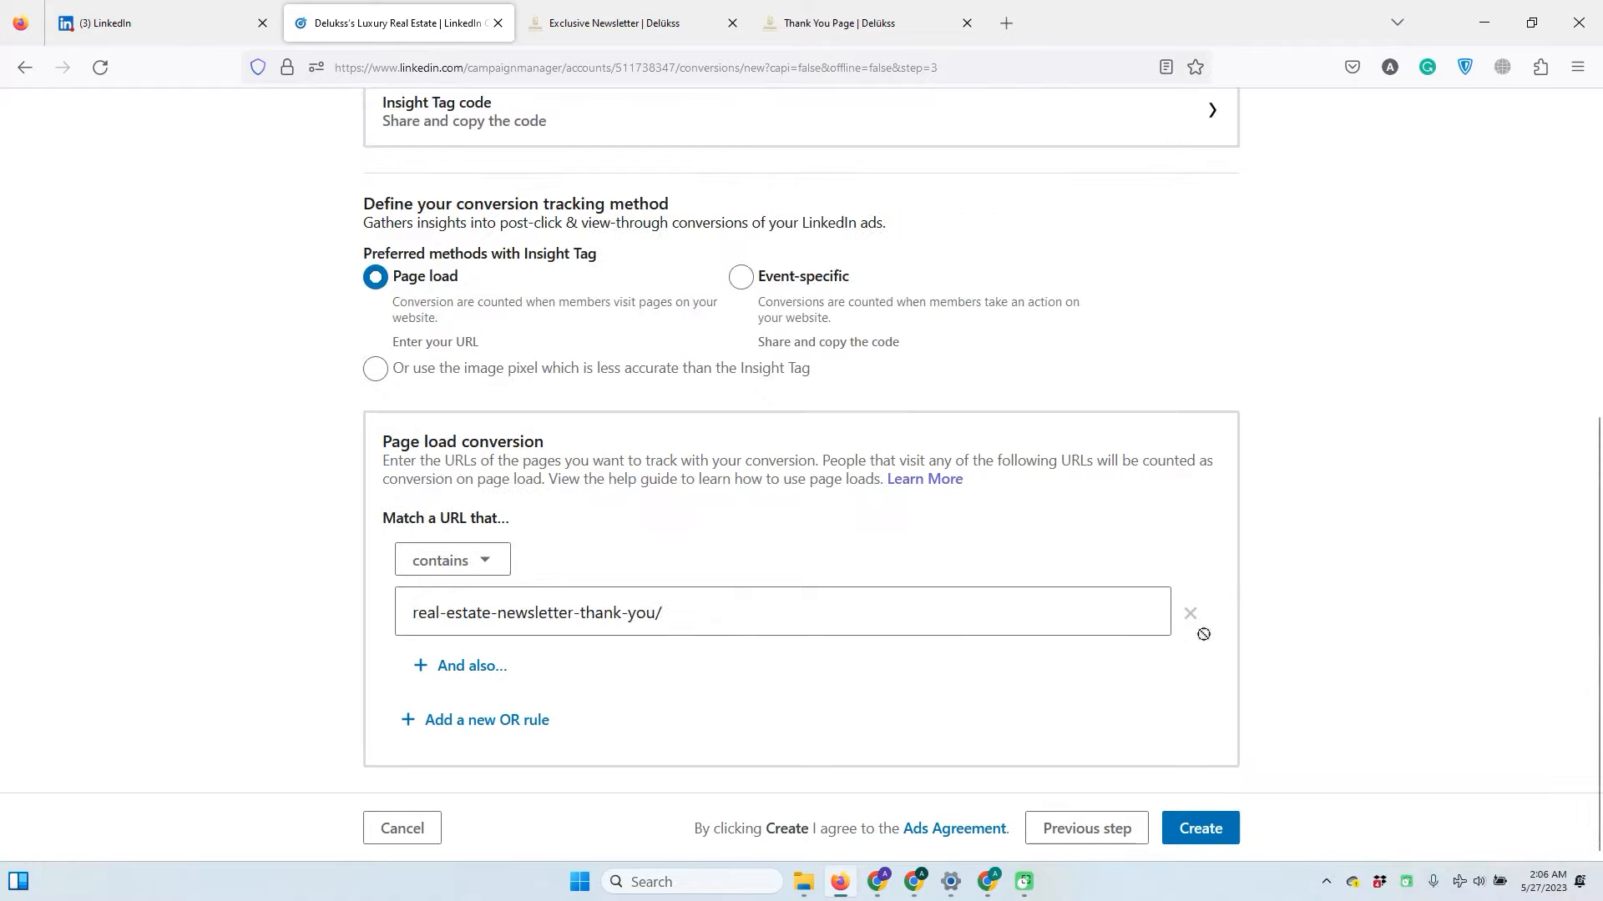
Create the conversion and review the new Real Estate Newsletter row in Conversion tracking.
{"action": "left_click", "coordinate": [1200, 823]}
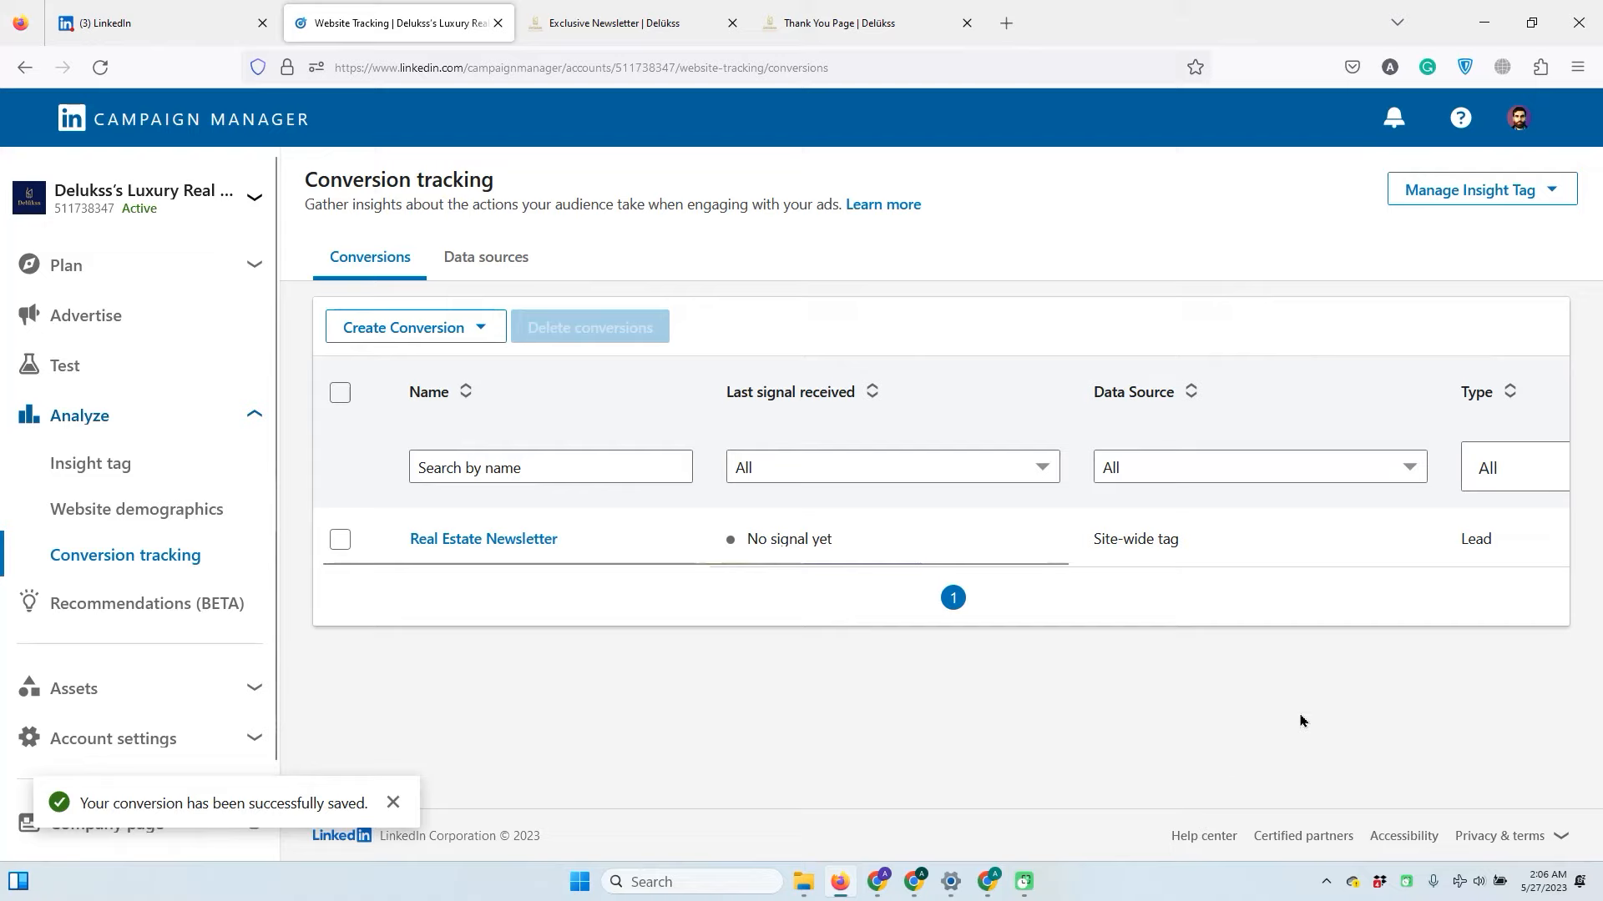
{"action": "left_click", "coordinate": [892, 564]}
{"action": "left_click_drag", "start_coordinate": [892, 564], "coordinate": [749, 553]}
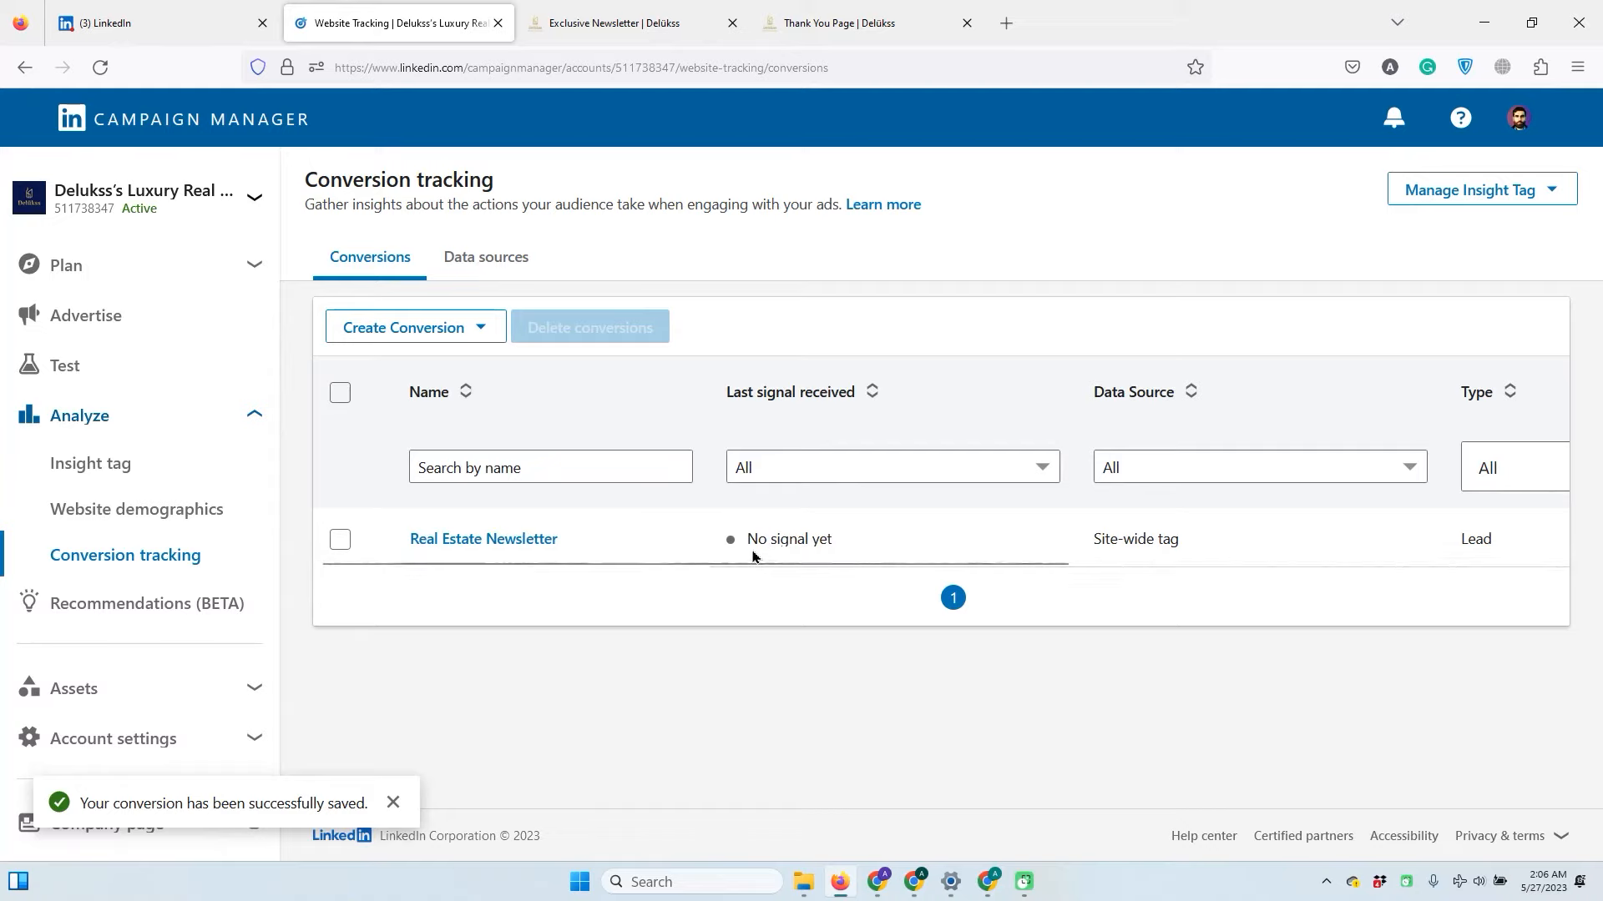